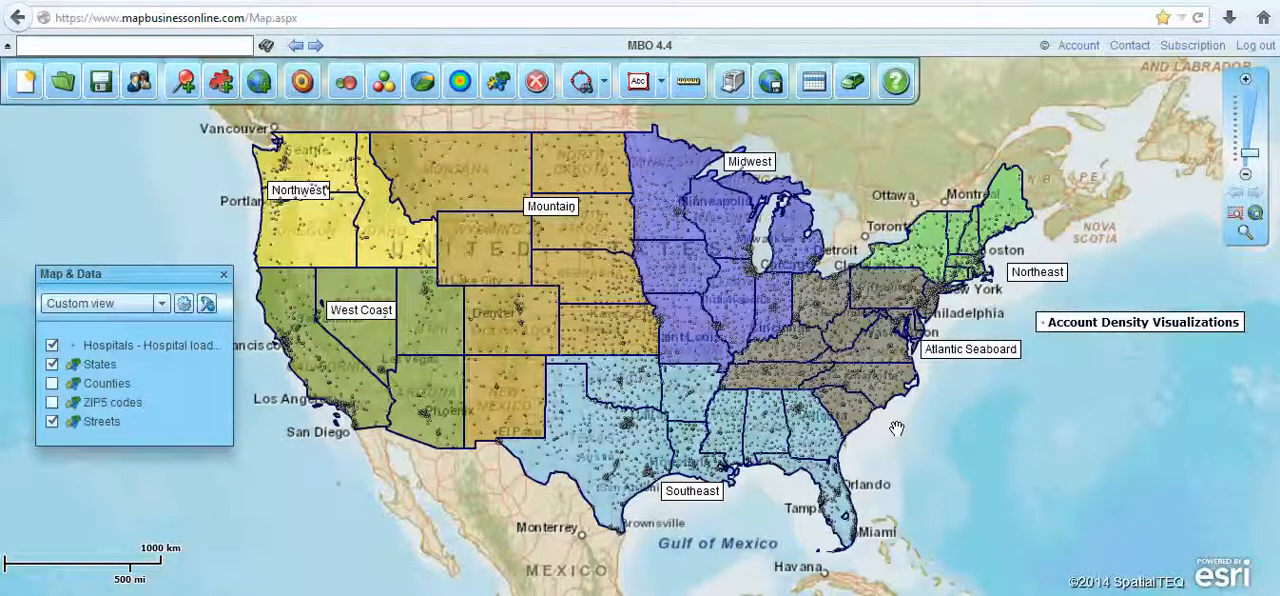
- Review the public sharing, team sharing and map viewing instructions of the MBO 4.4 map, and close the sharing options without changing anything
left_click(139, 82)
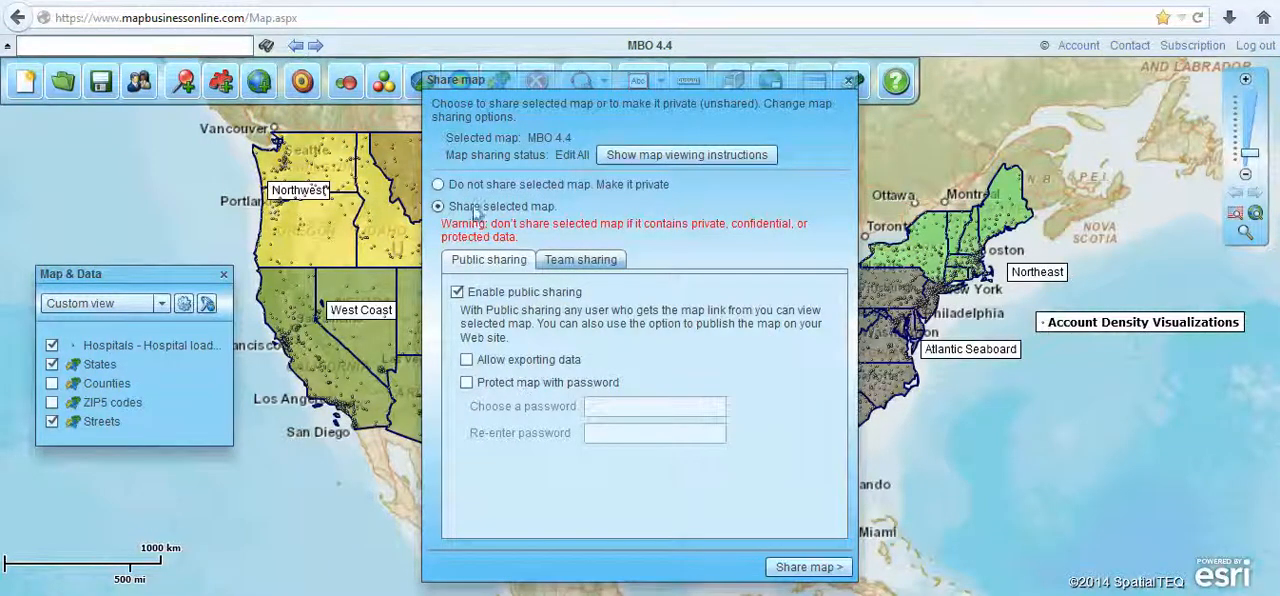
left_click(594, 262)
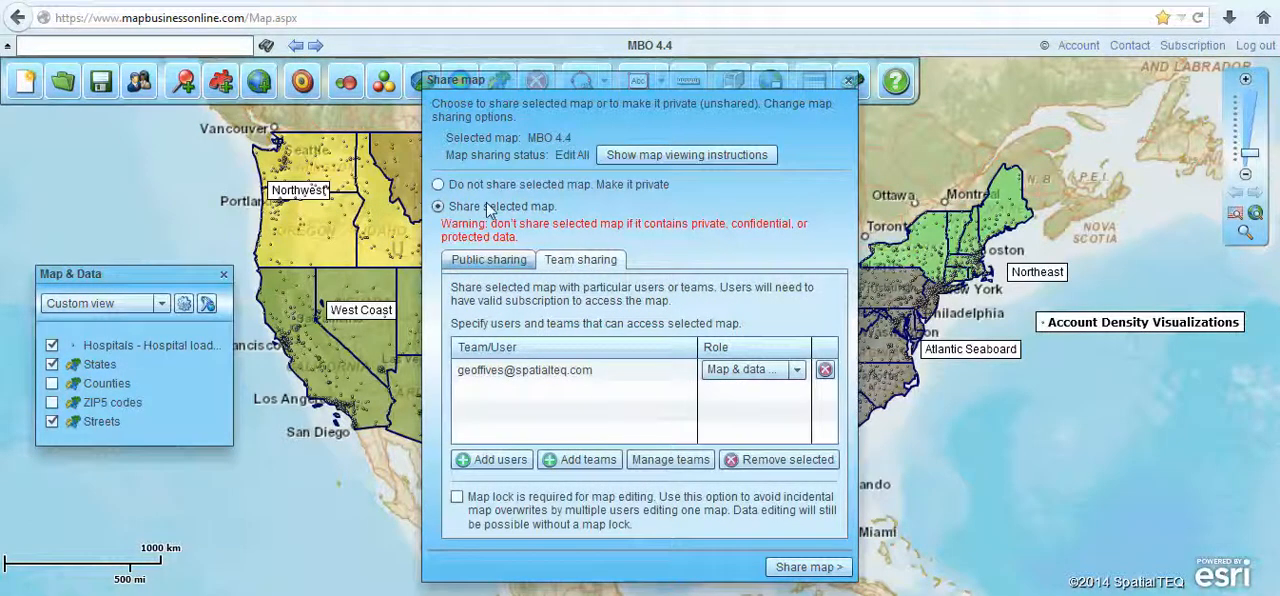
left_click(483, 262)
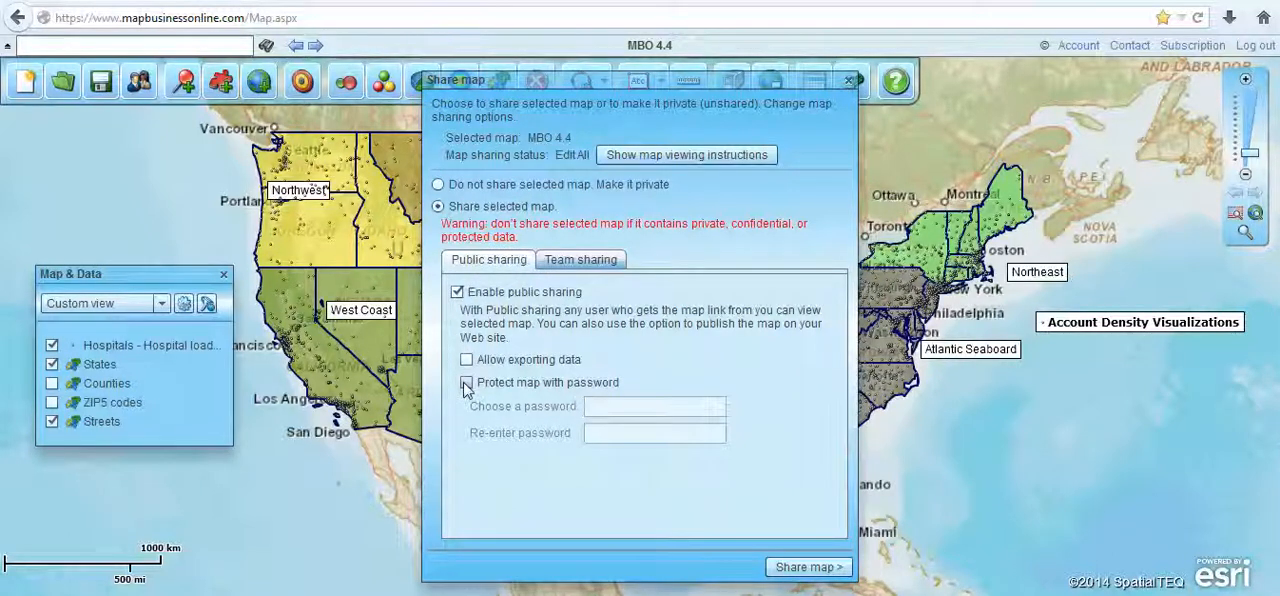
left_click(696, 156)
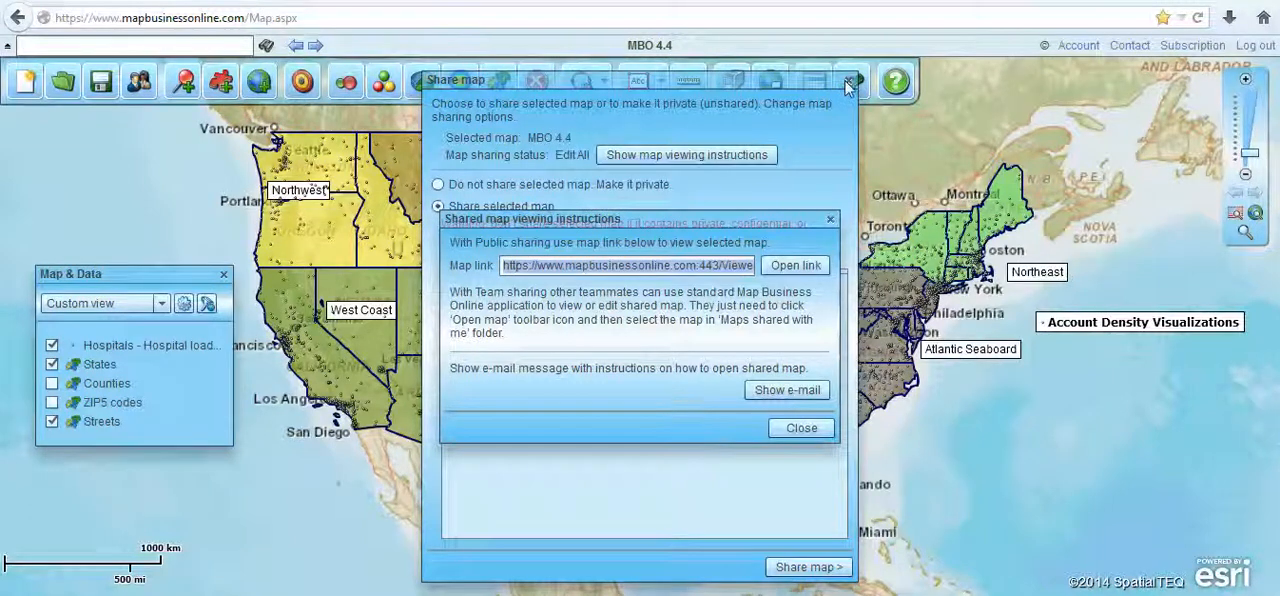
left_click(790, 430)
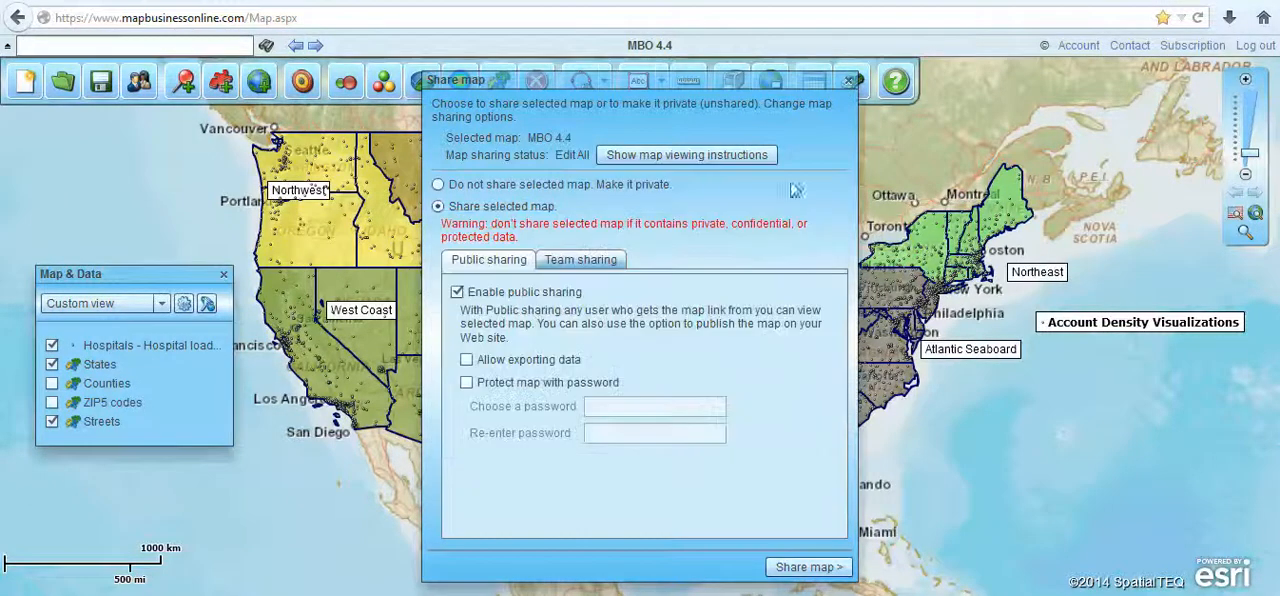
left_click(849, 81)
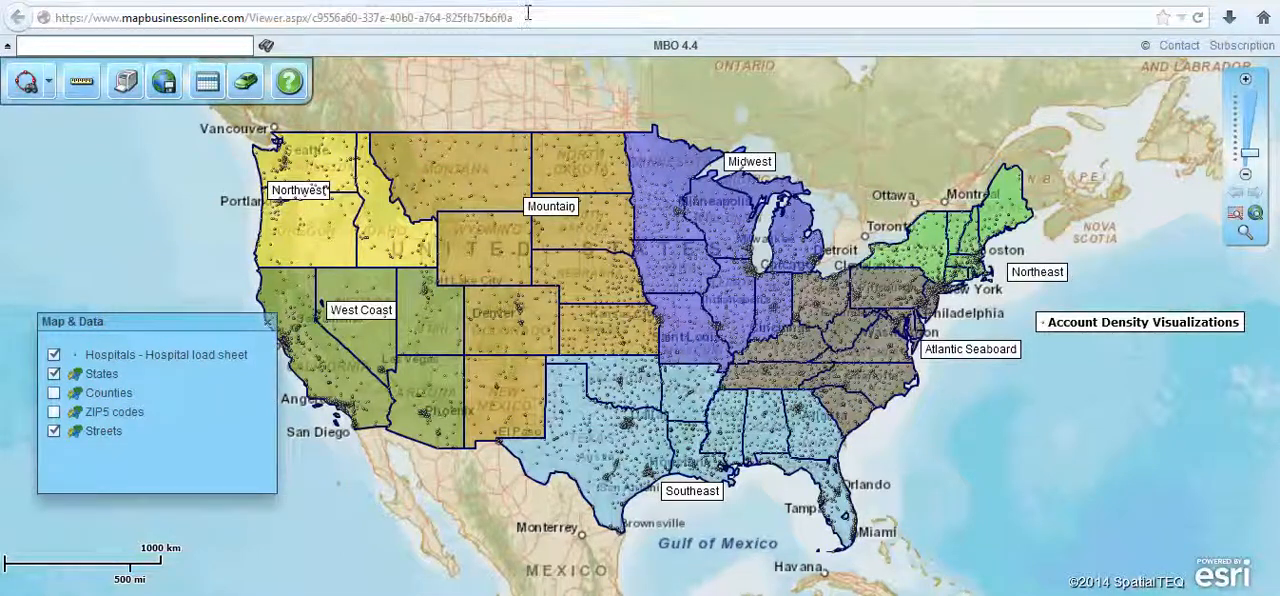
- Highlight the shared viewer's web address and compare the map editor page with the public viewer page
left_click_drag(528, 14, 66, 12)
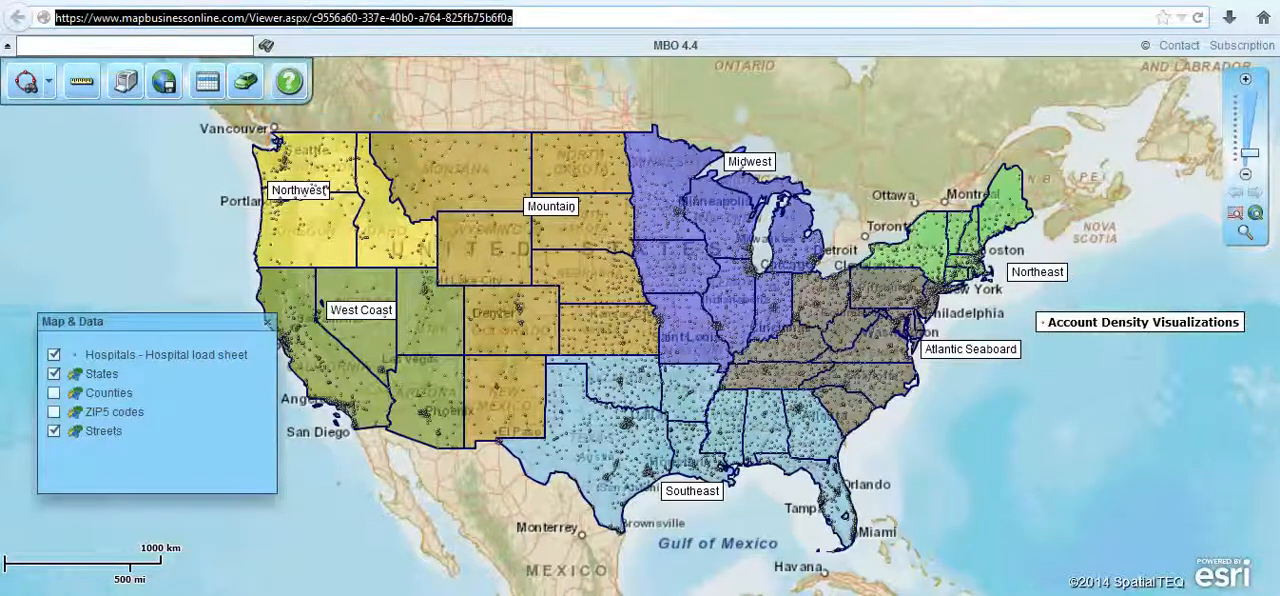
left_click(220, 1)
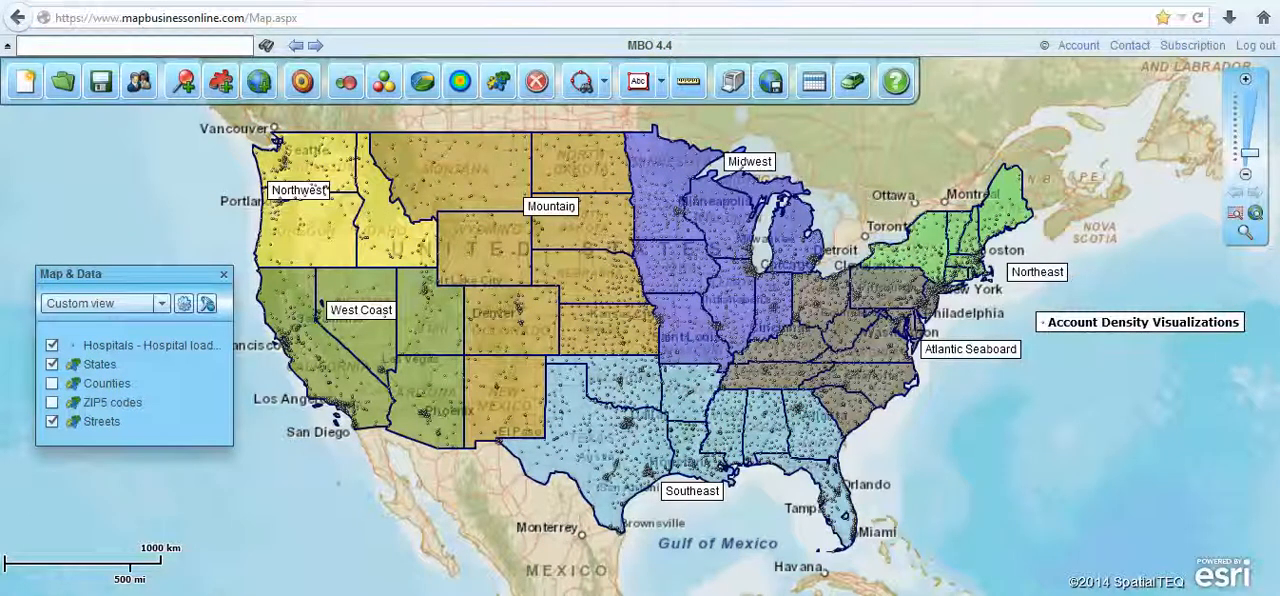
key("ctrl+Tab")
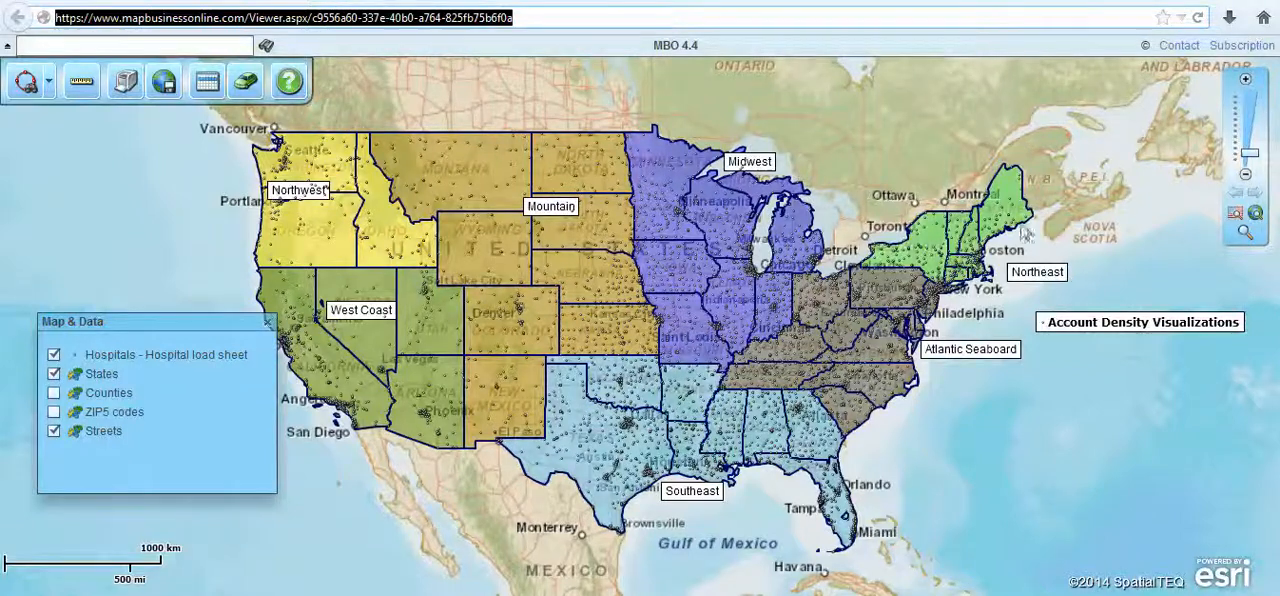
- Zoom the shared viewer in on the New York and southern New England coast, return to the previous extent and end zoom mode
left_click(1245, 234)
left_click_drag(902, 260, 1017, 321)
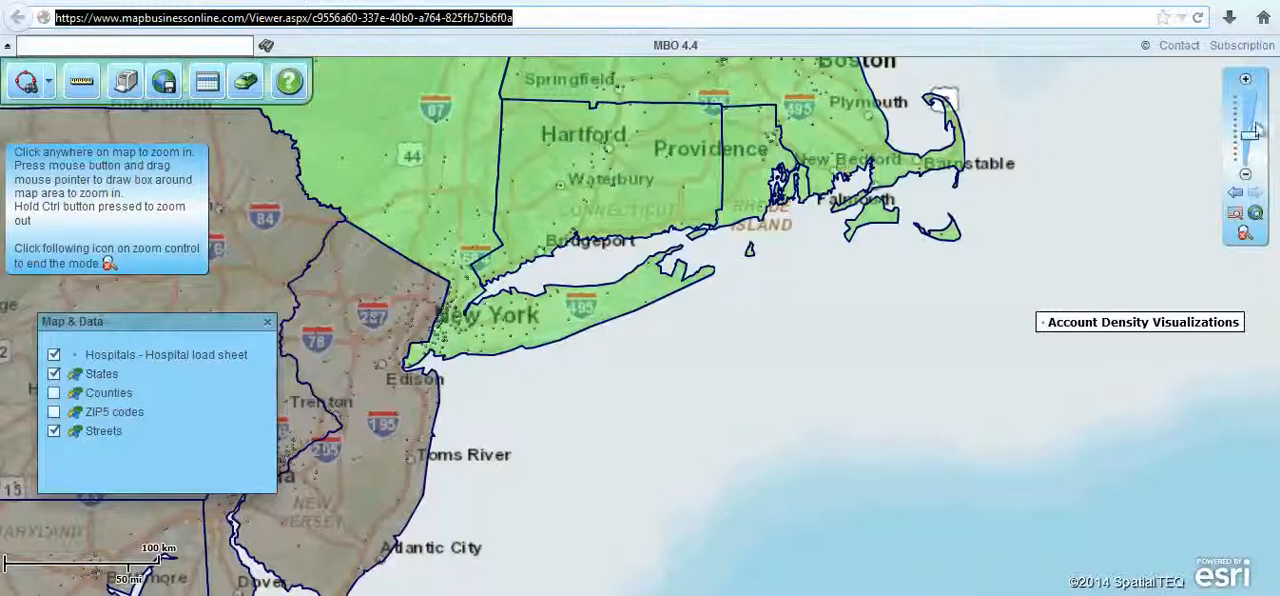
left_click(1237, 193)
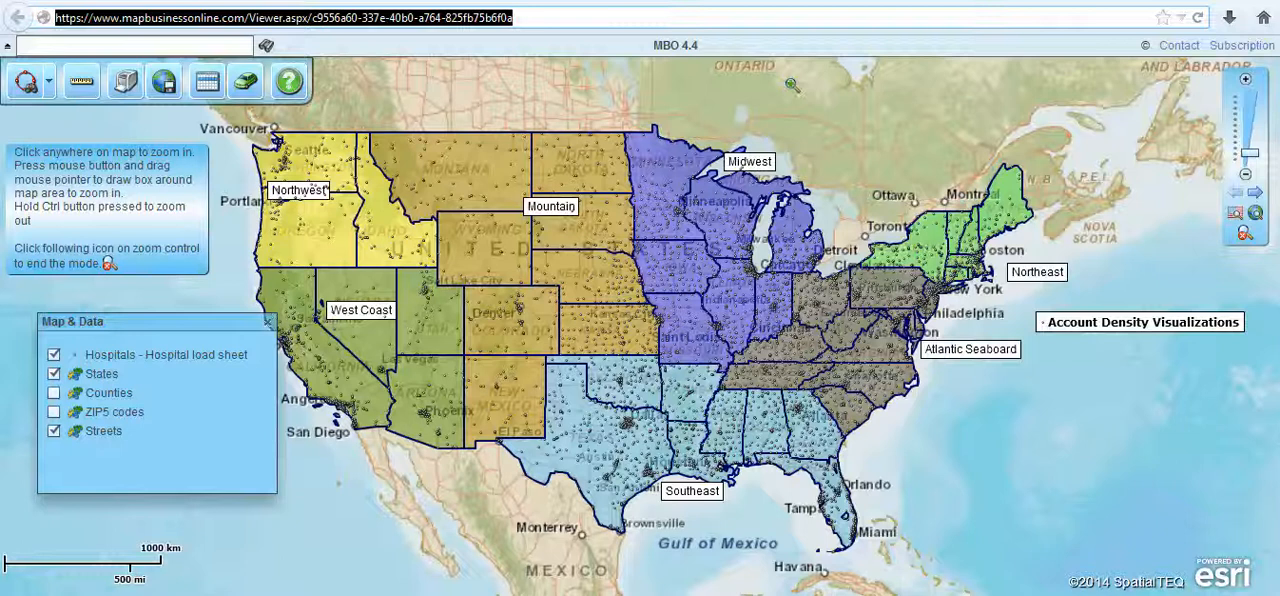
left_click(199, 153)
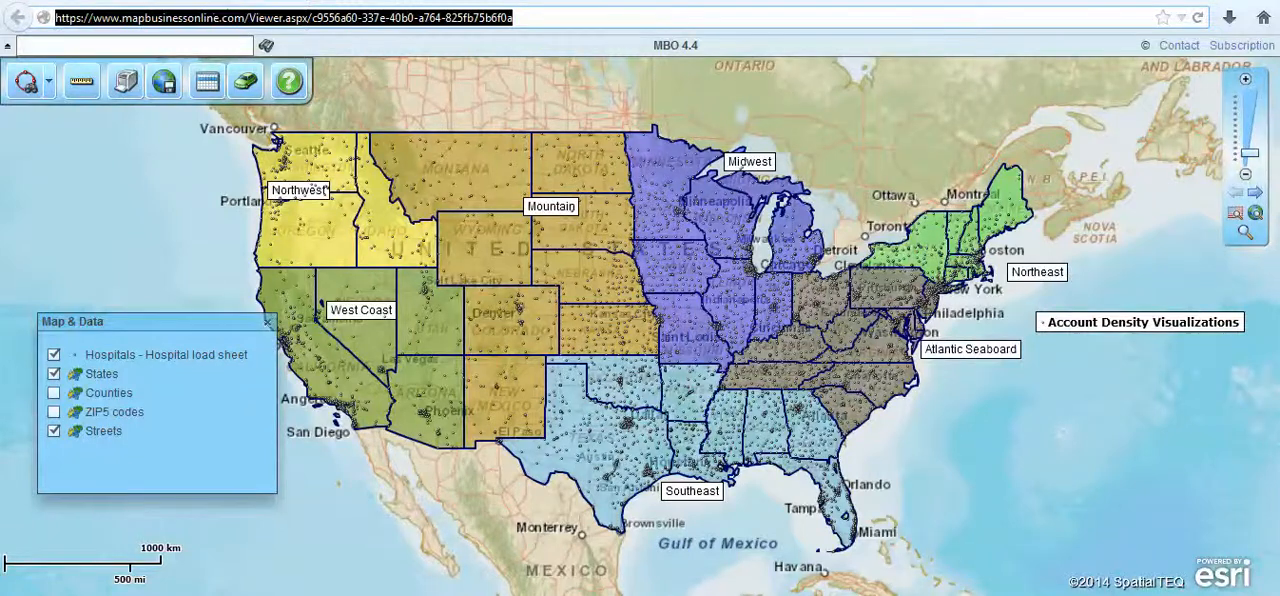
- Hide the States layer and show the Counties layer in the shared map viewer
key("ctrl+Tab")
key("ctrl+Tab")
left_click(54, 376)
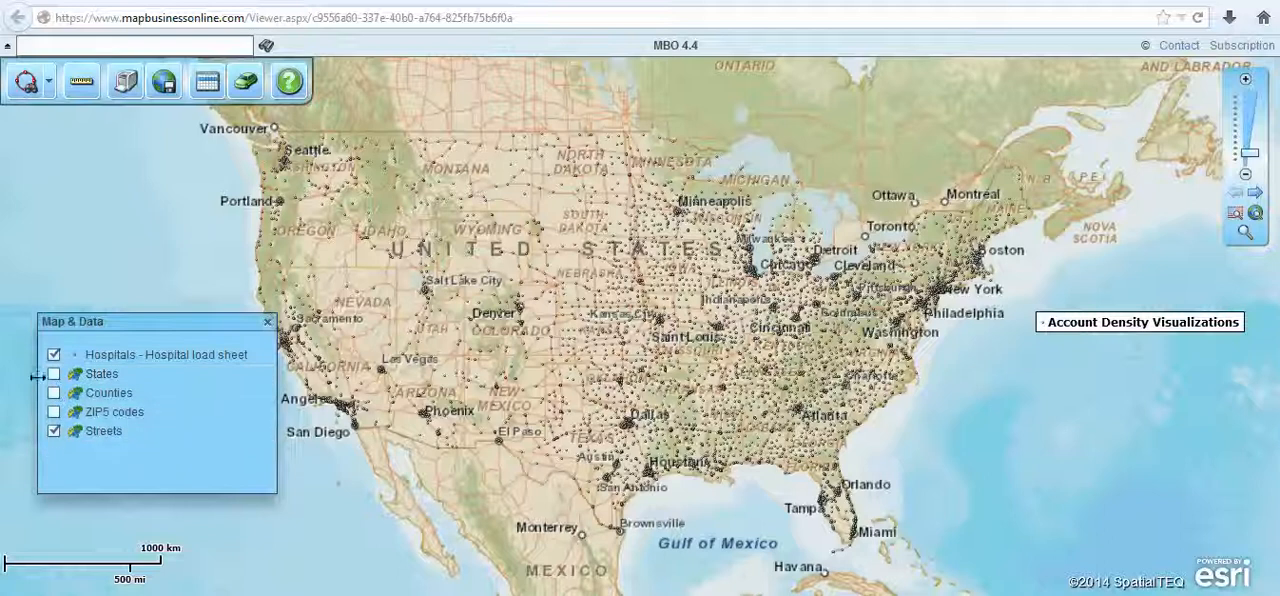
left_click(54, 393)
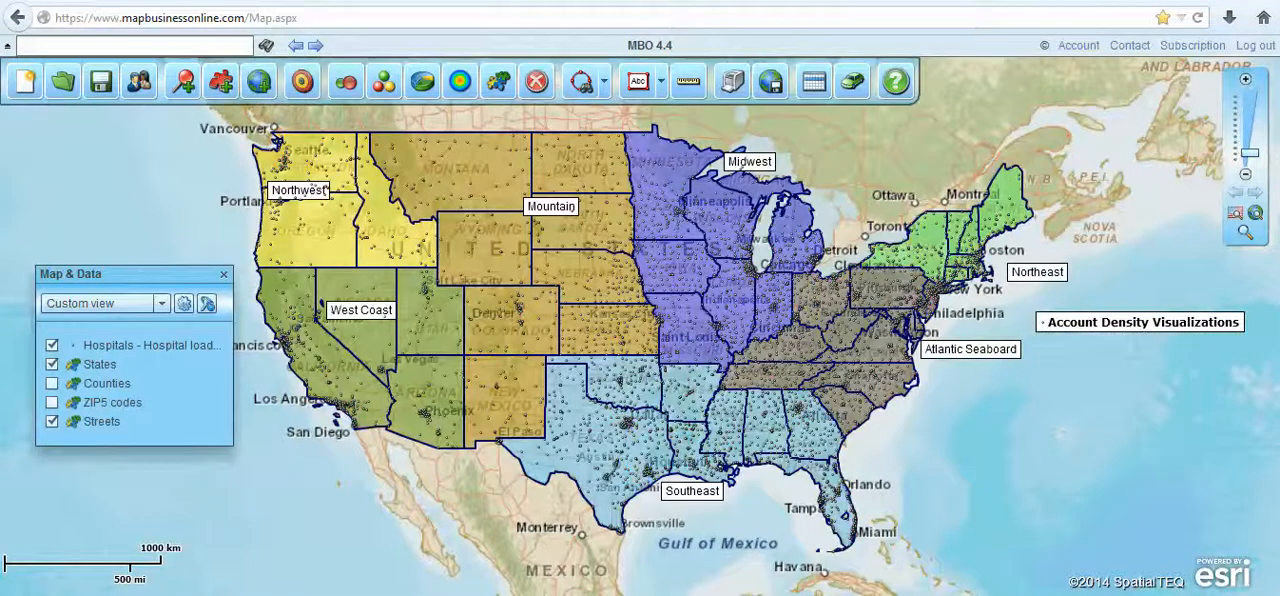
- Toggle the Counties layer on and off in the map editor, and hide the Counties layer in the shared viewer
left_click(52, 384)
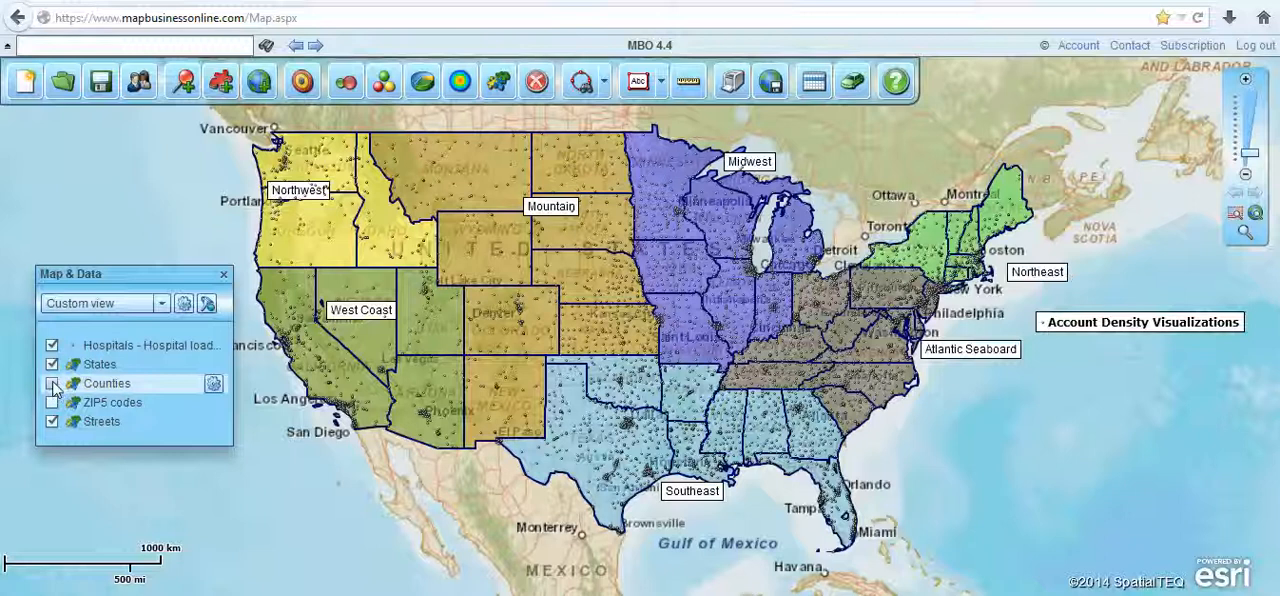
left_click(52, 384)
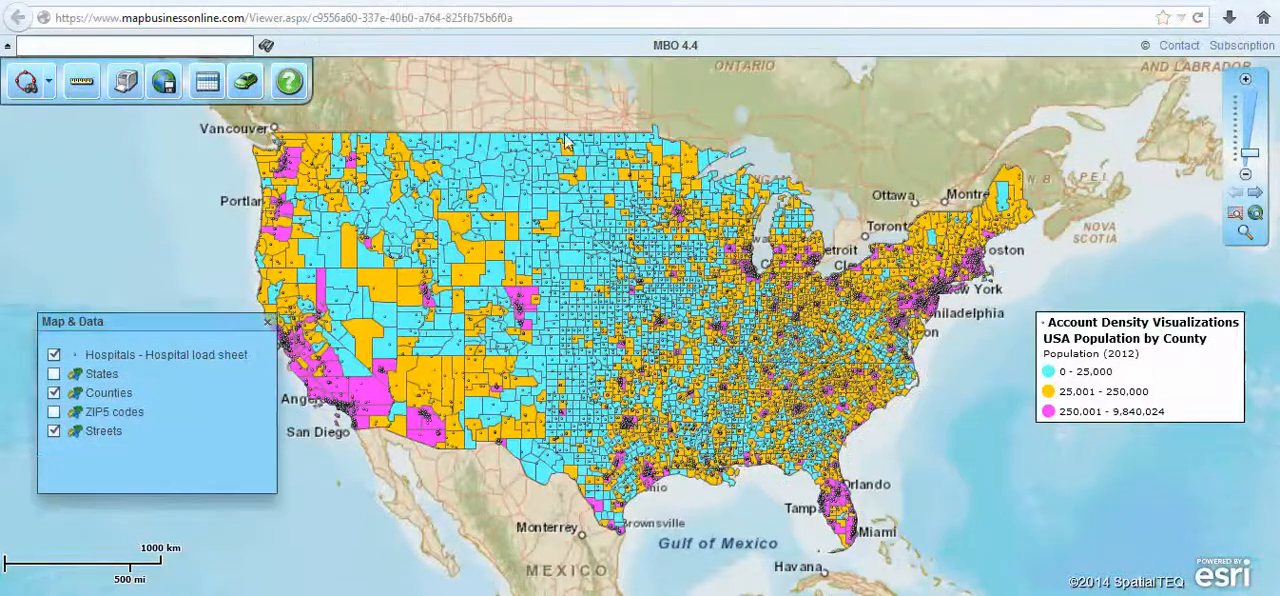
left_click(55, 395)
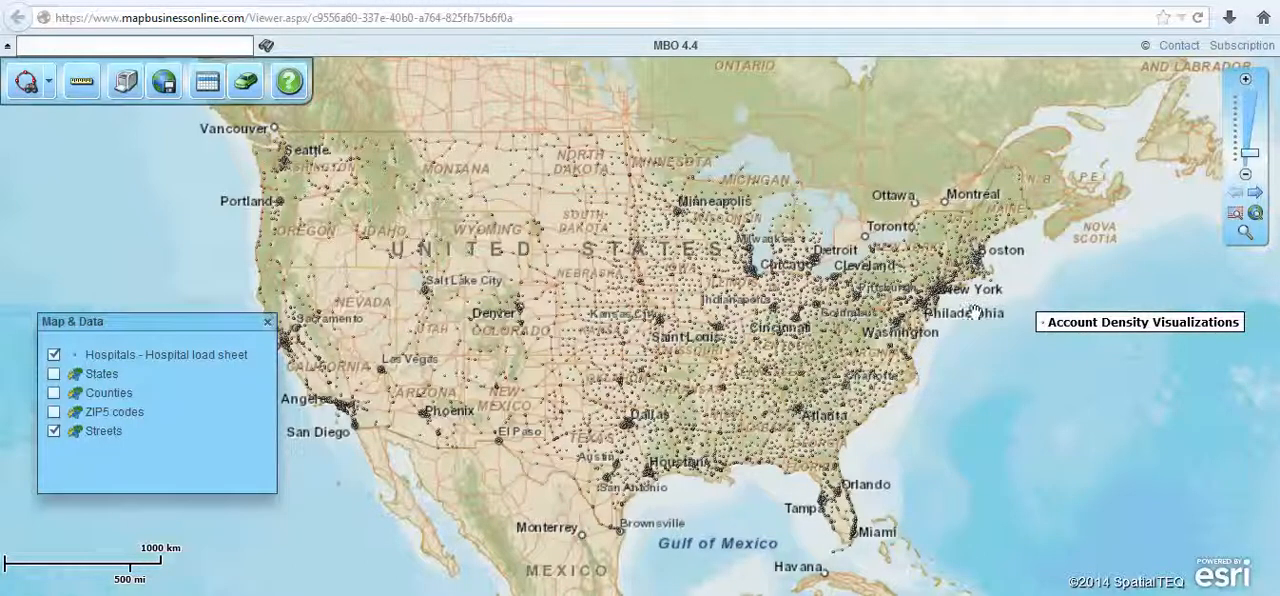
- Draw a search circle with a radius of about 24.5 mi around Boston and create a marketing list named List for Route from it
left_click(1244, 234)
left_click_drag(864, 245, 1012, 316)
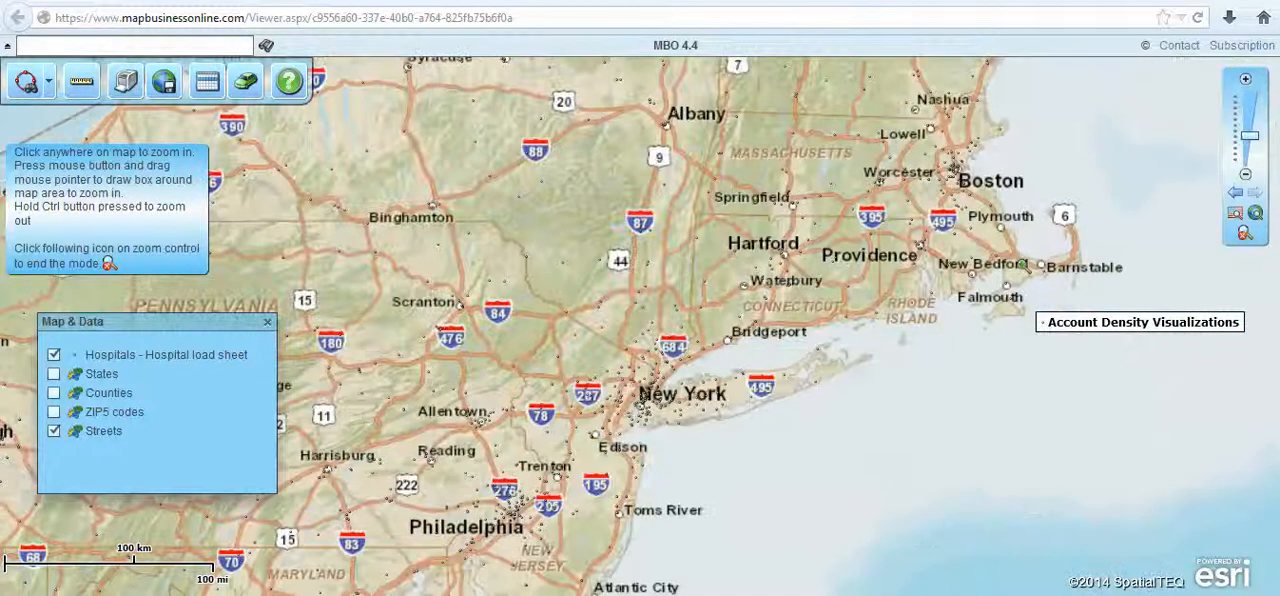
left_click(1244, 238)
left_click_drag(848, 138, 840, 206)
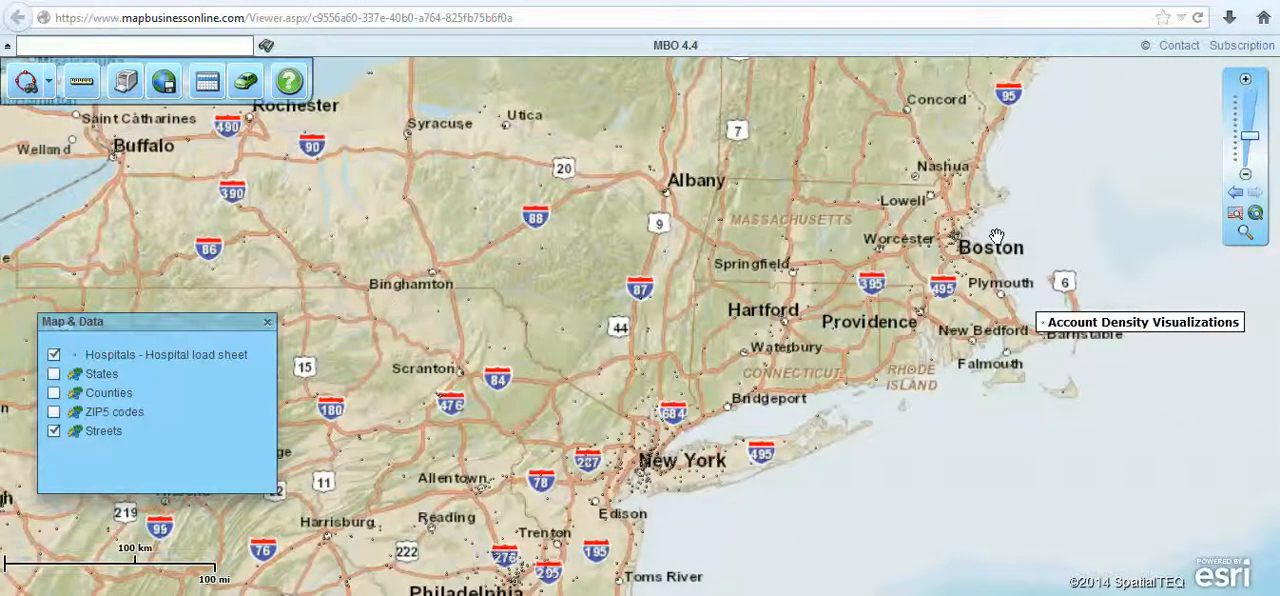
double_click(997, 236)
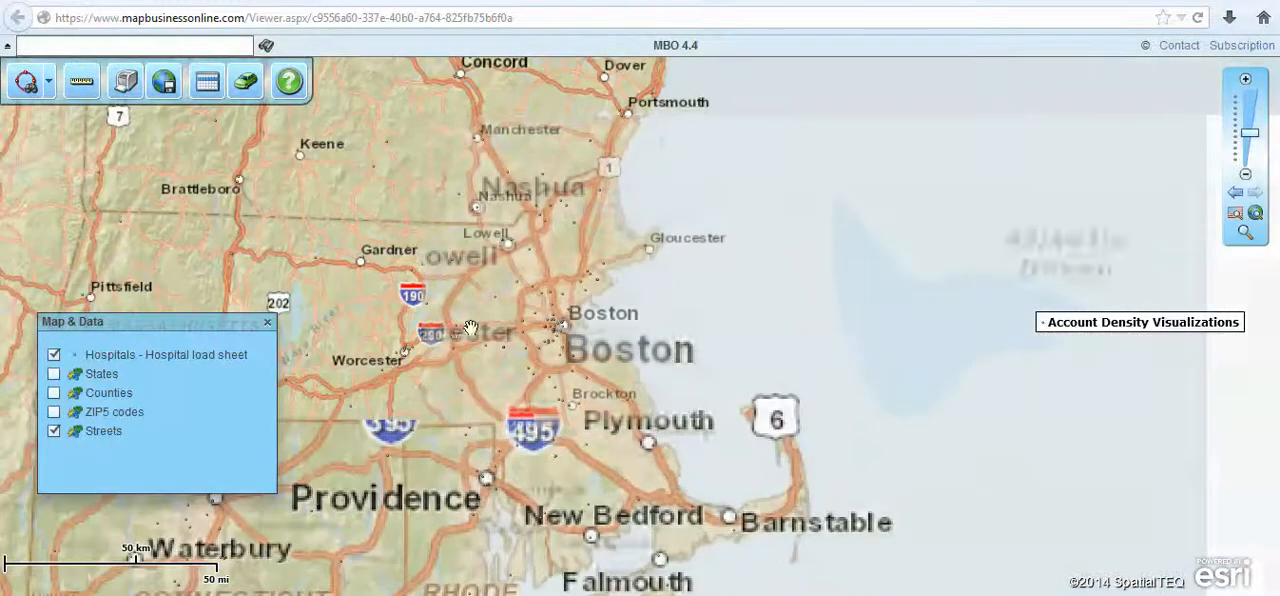
left_click_drag(702, 303, 950, 258)
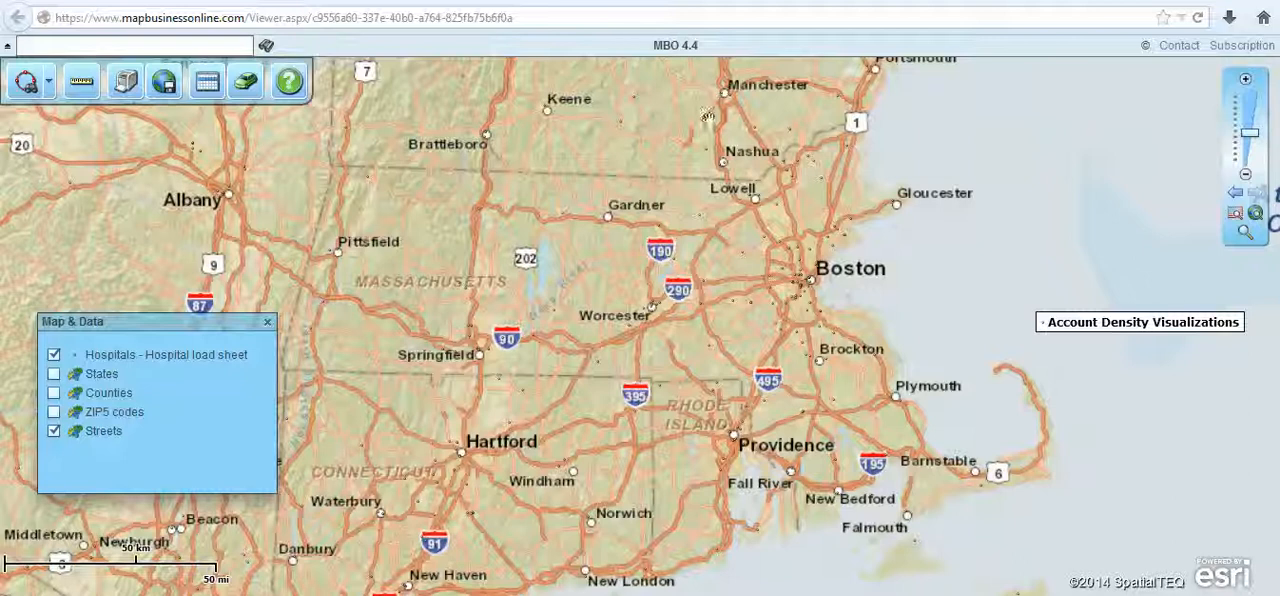
left_click(27, 84)
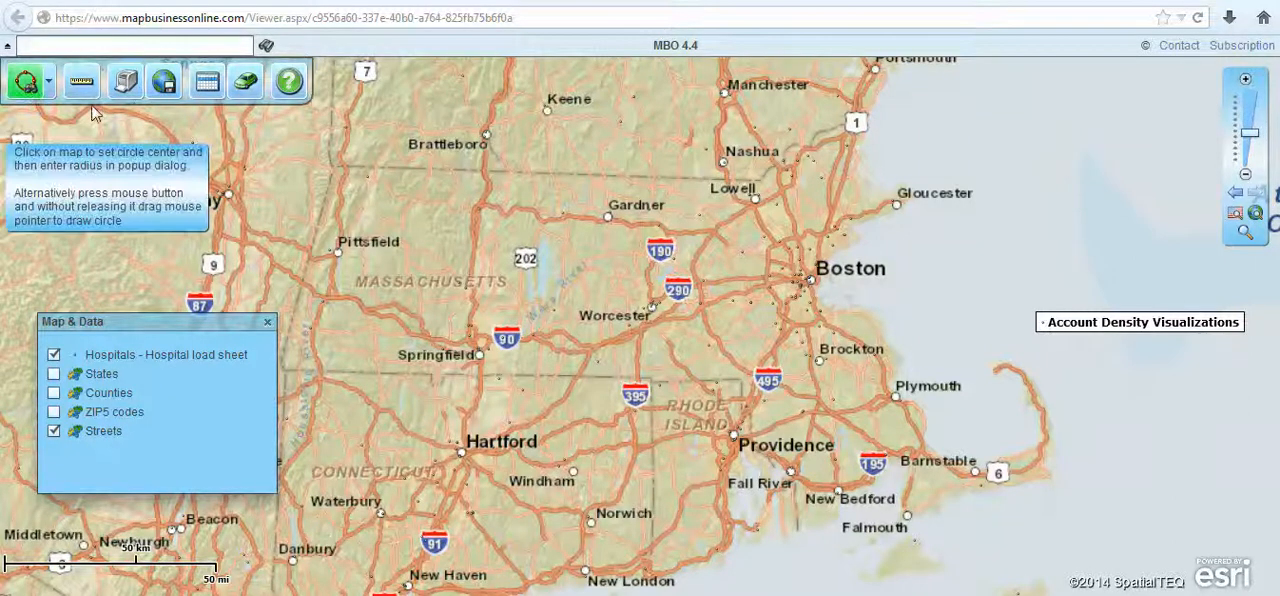
left_click_drag(795, 282, 695, 288)
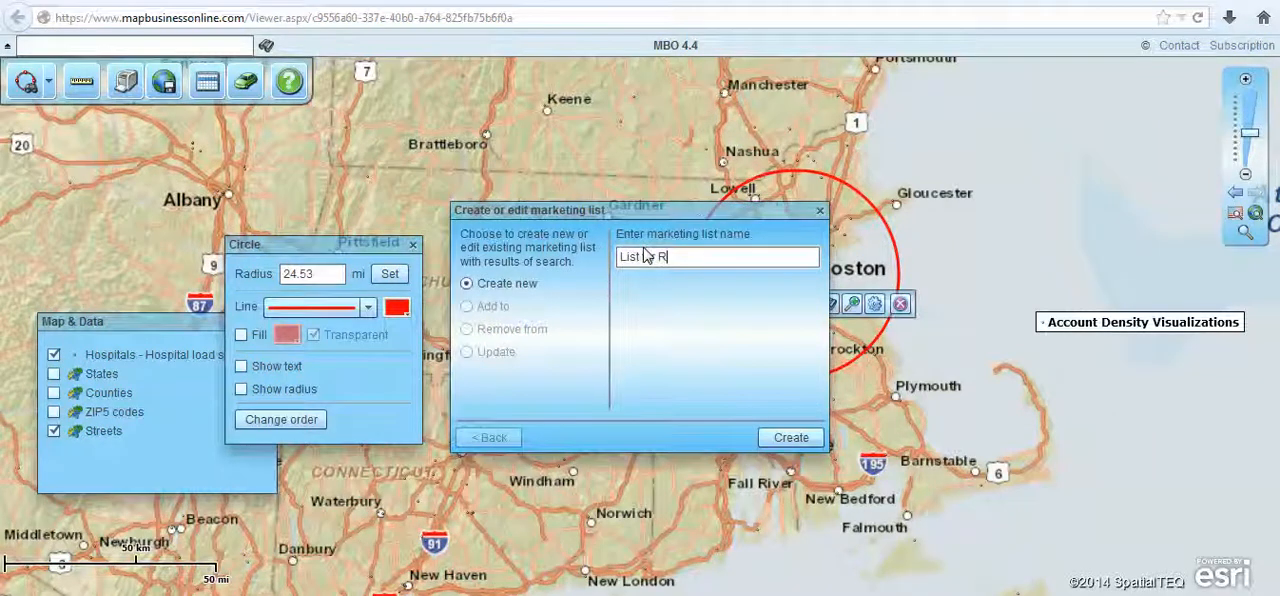
left_click(790, 437)
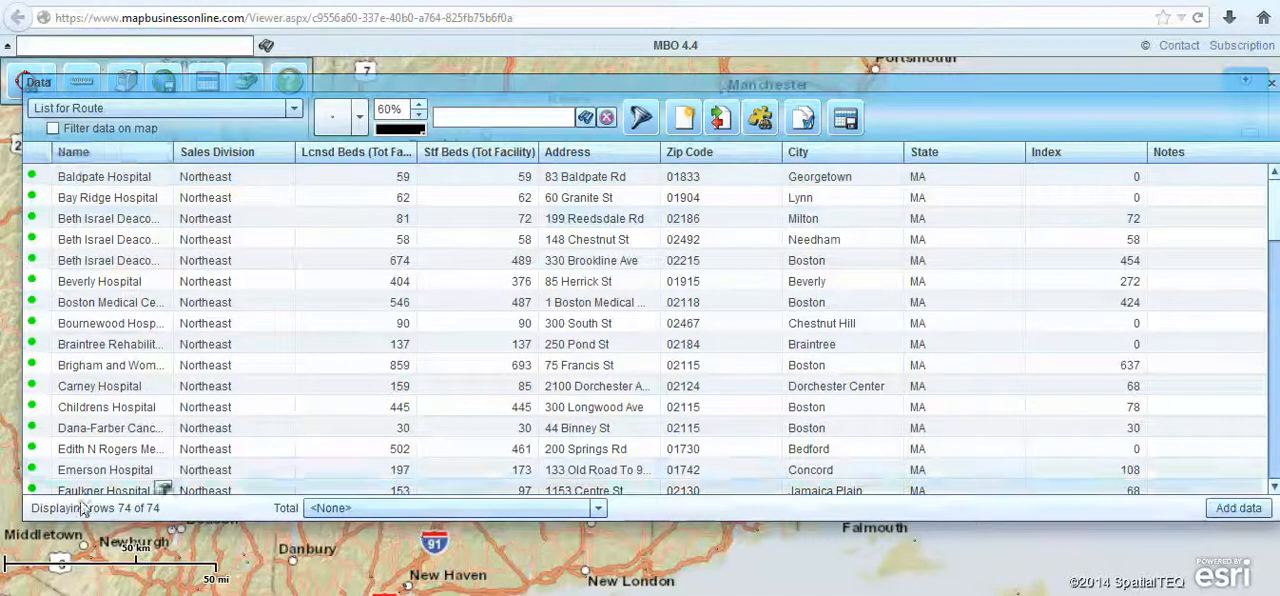
- Add Bay Ridge Hospital to the route as start and the Boston Beth Israel Deaconess Medical Center with 674 licensed beds as a stop
left_click(163, 198)
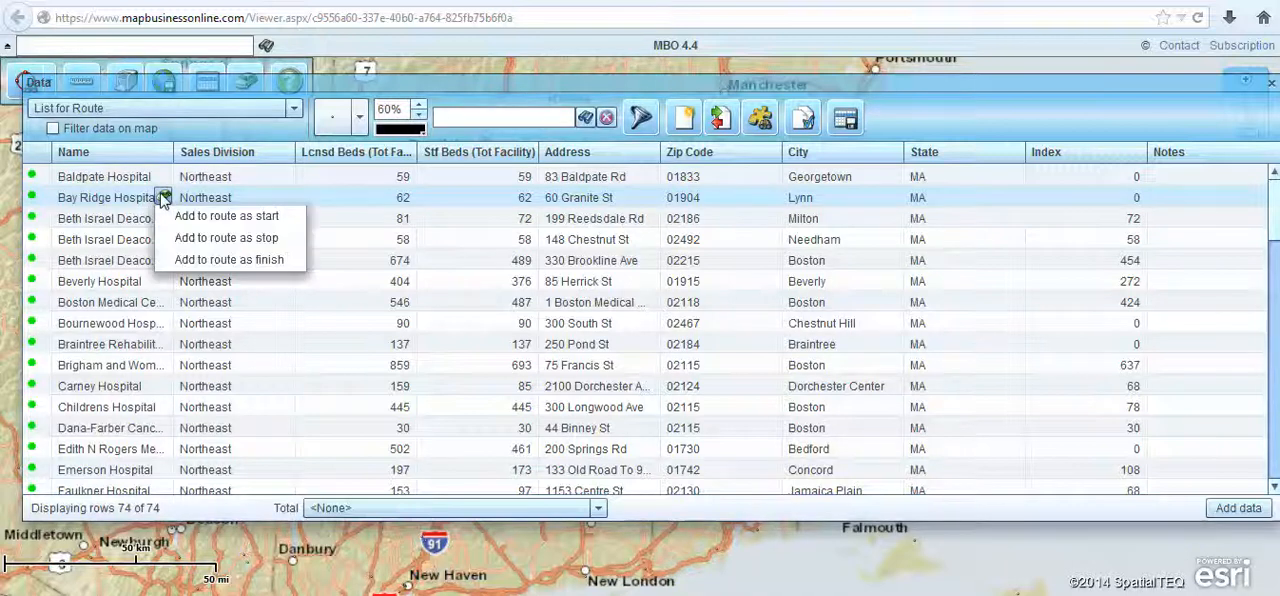
left_click(225, 217)
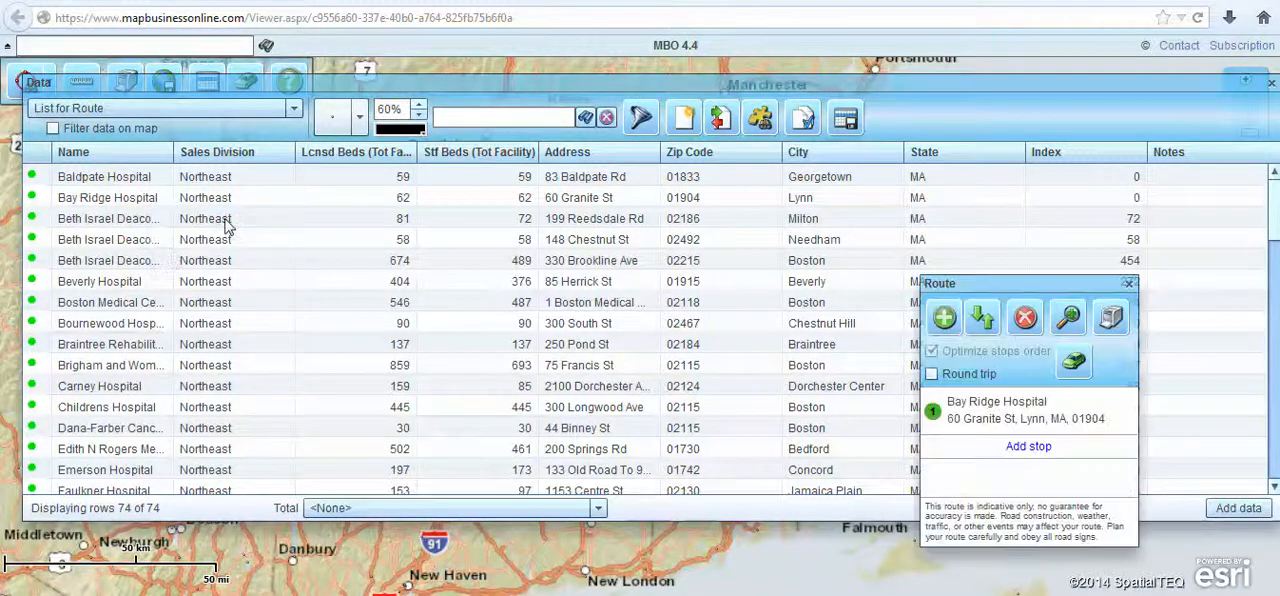
left_click(163, 260)
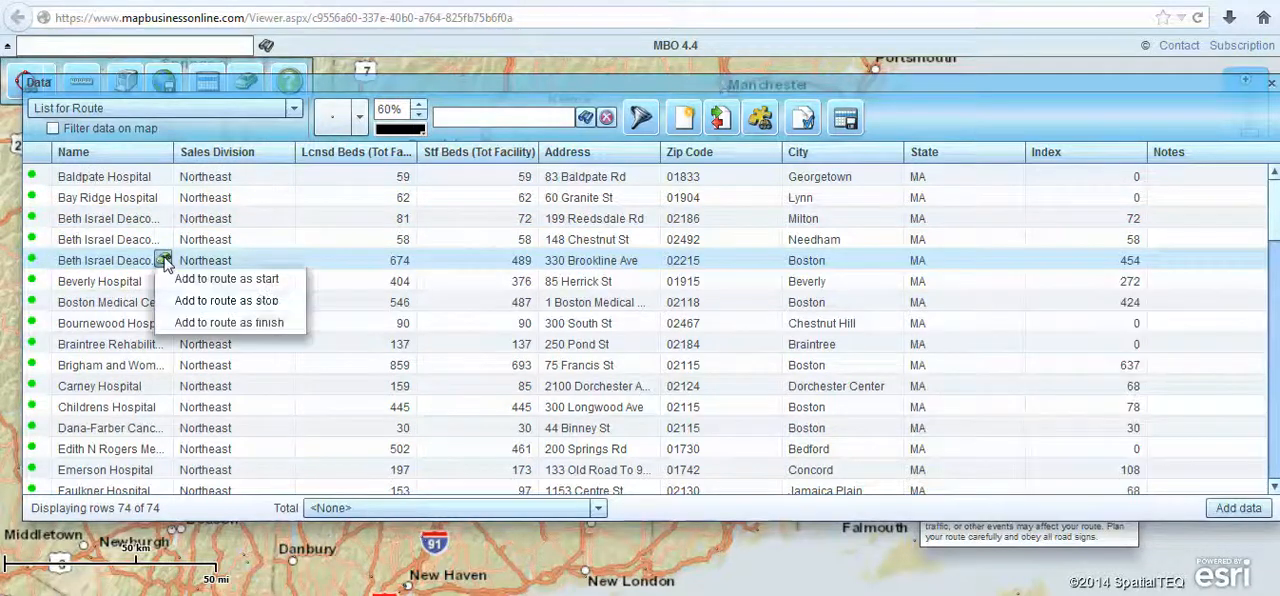
left_click(263, 302)
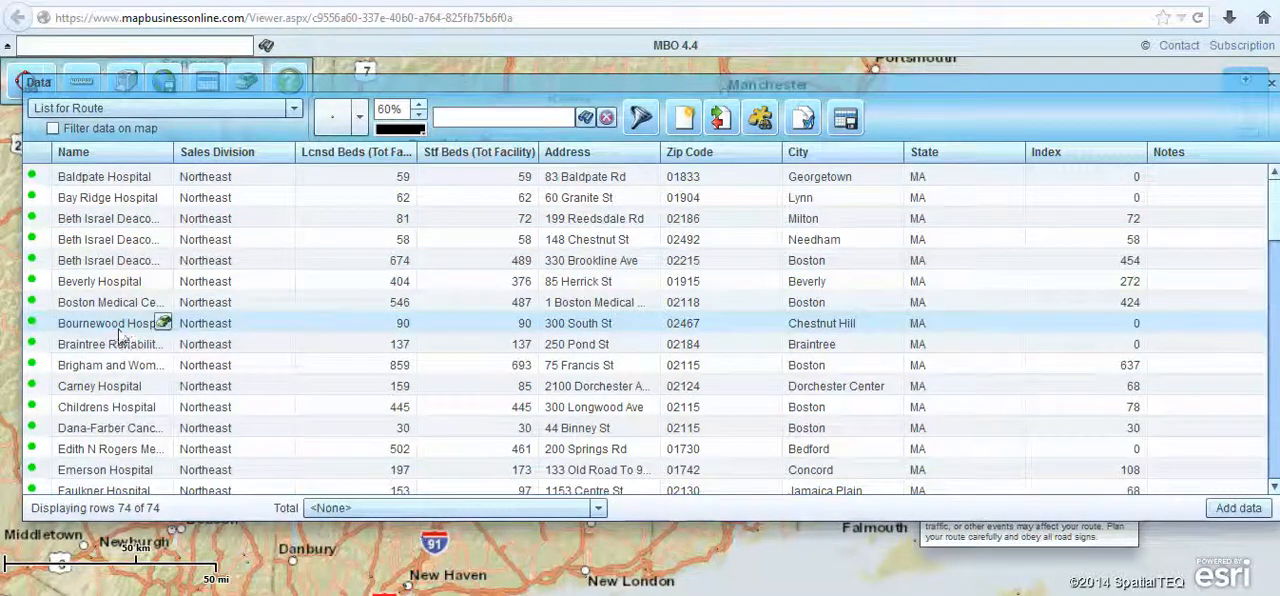
- Add Bournewood Hospital, Childrens Hospital and Emerson Hospital from the list to the route as stops
left_click(163, 324)
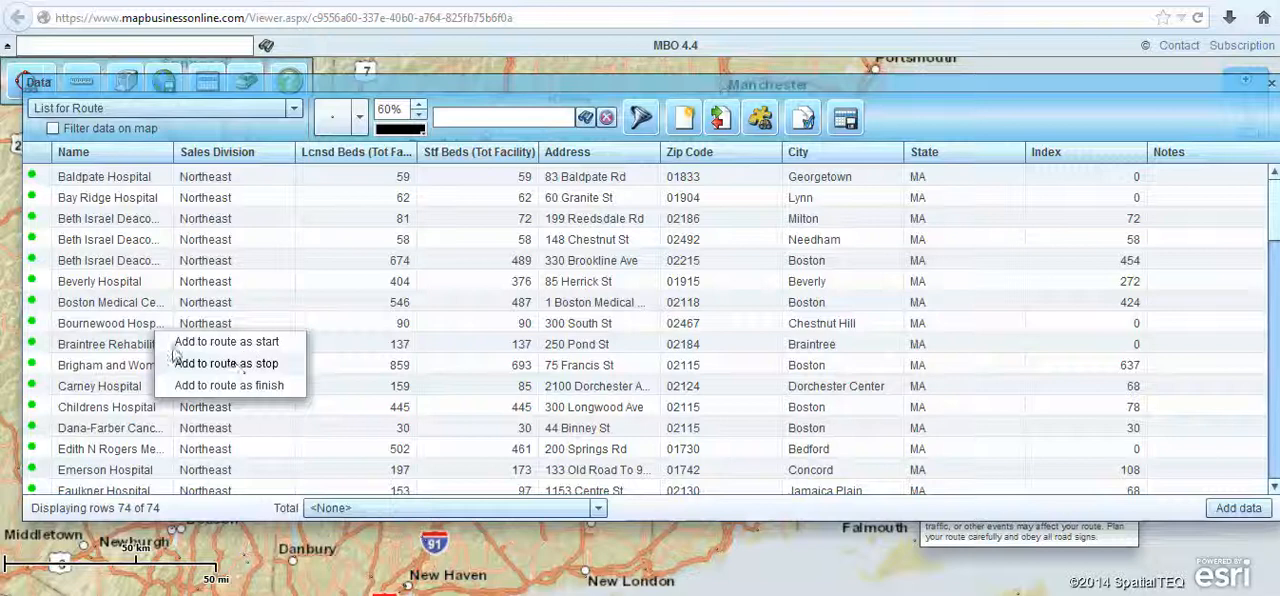
left_click(245, 363)
left_click(164, 409)
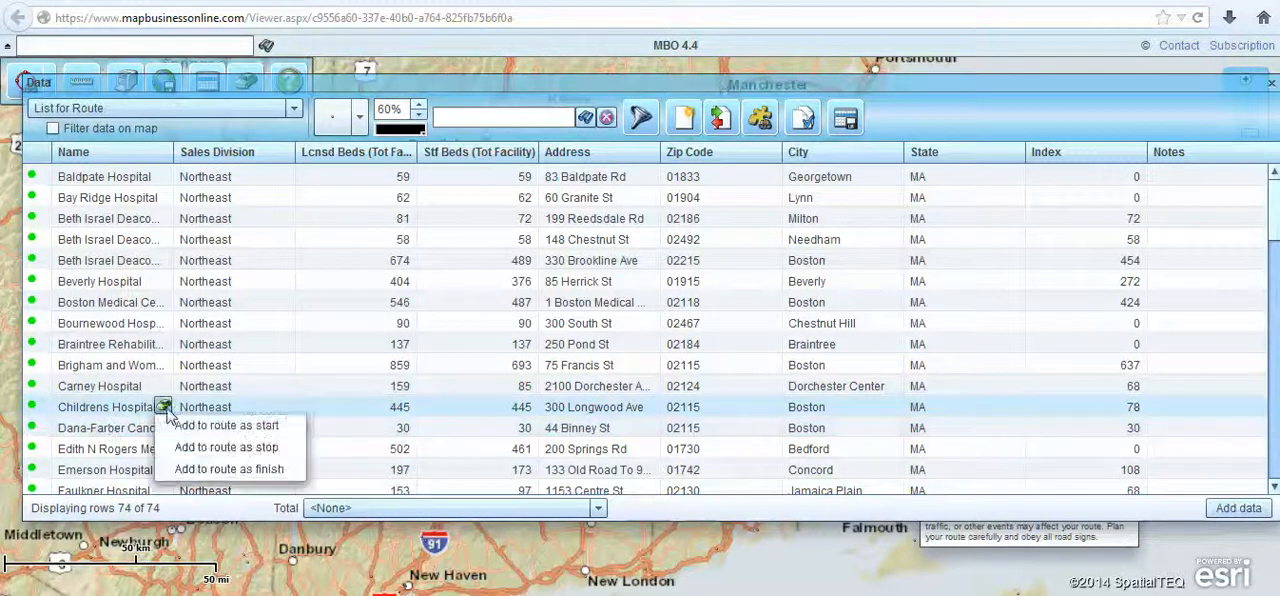
left_click(265, 455)
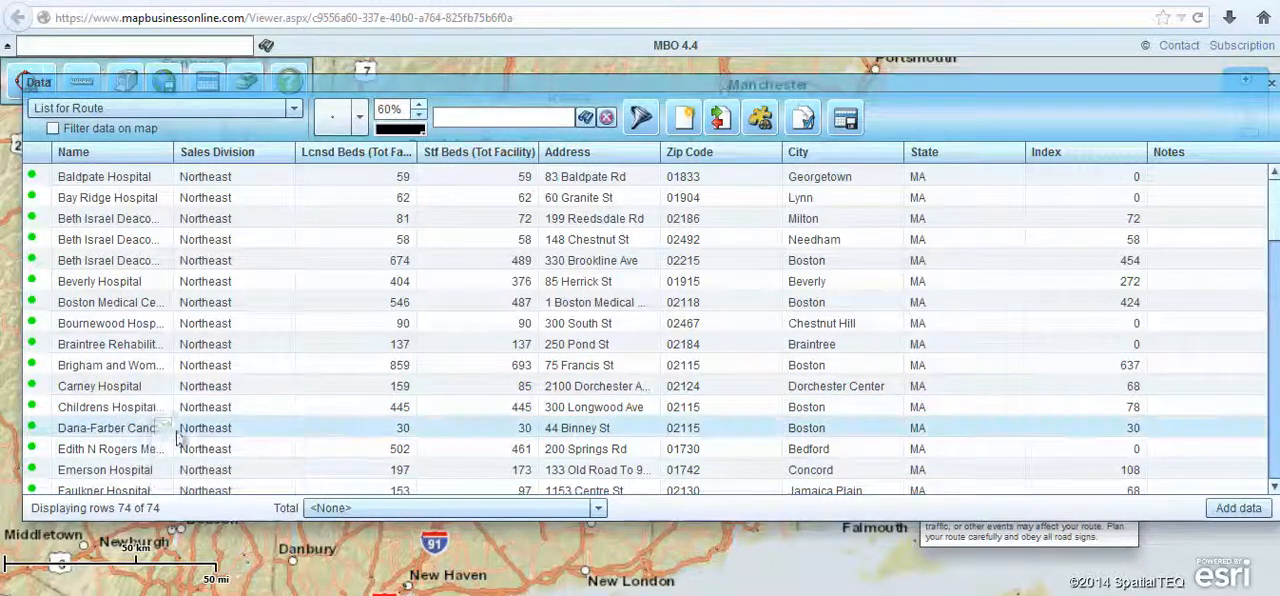
mouse_move(110, 477)
left_click(164, 469)
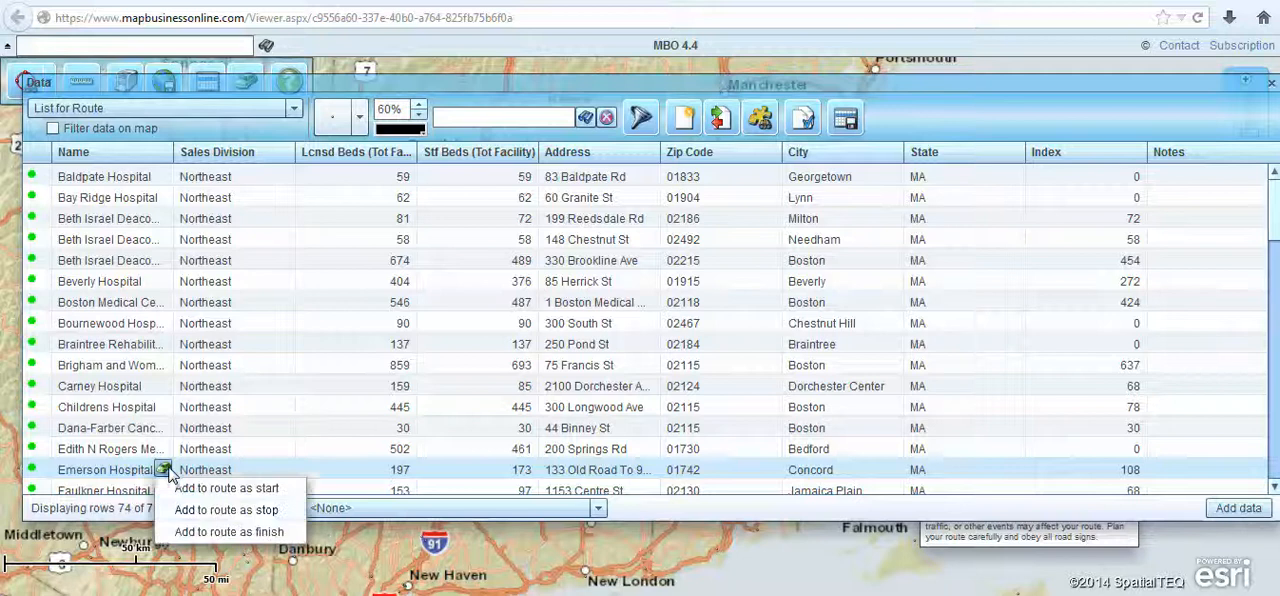
left_click(245, 512)
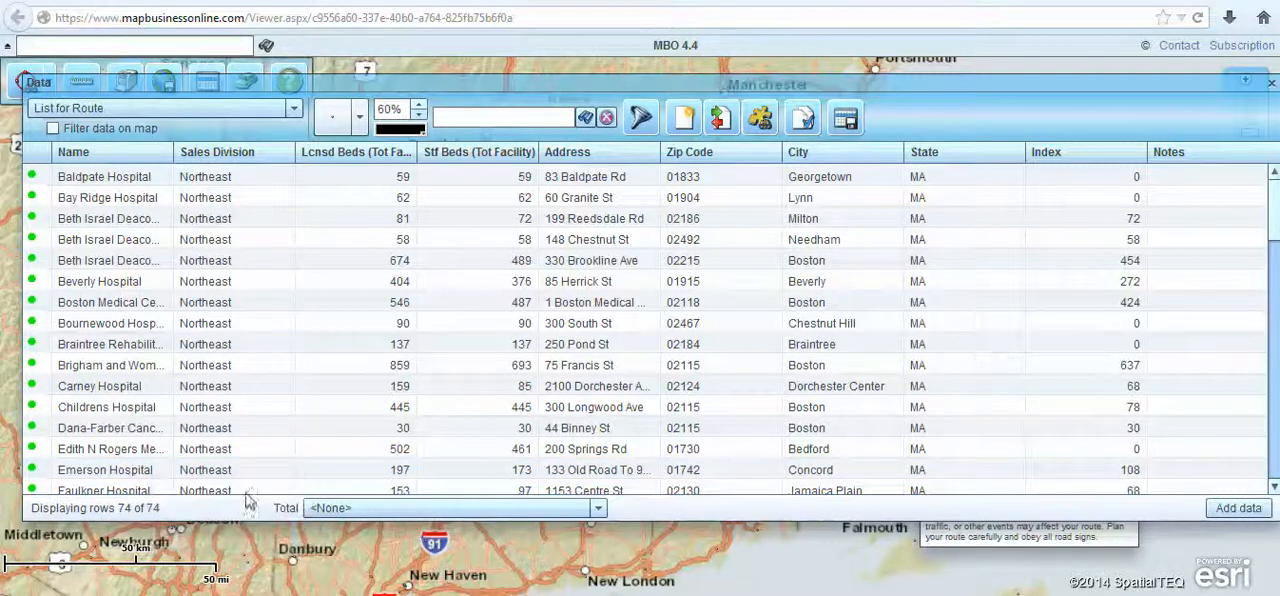
- Add the Lahey Clinic Medical Center in Peabody to the route as a stop and Lowell General Hospital as the finish
mouse_move(113, 458)
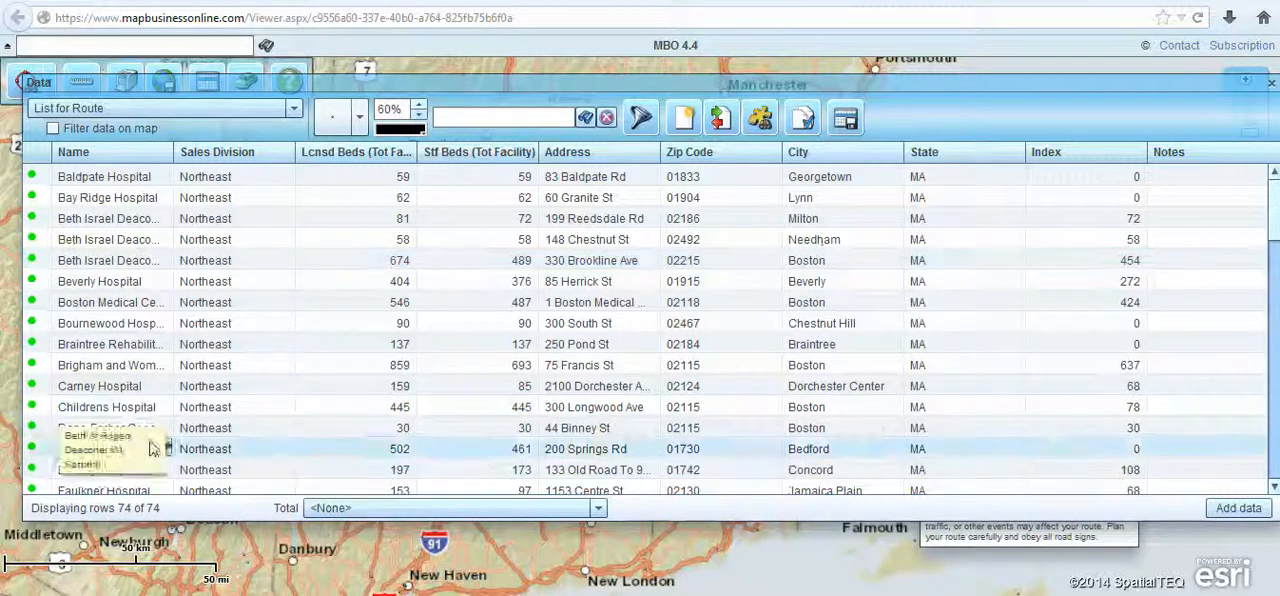
left_click_drag(1274, 225, 1274, 294)
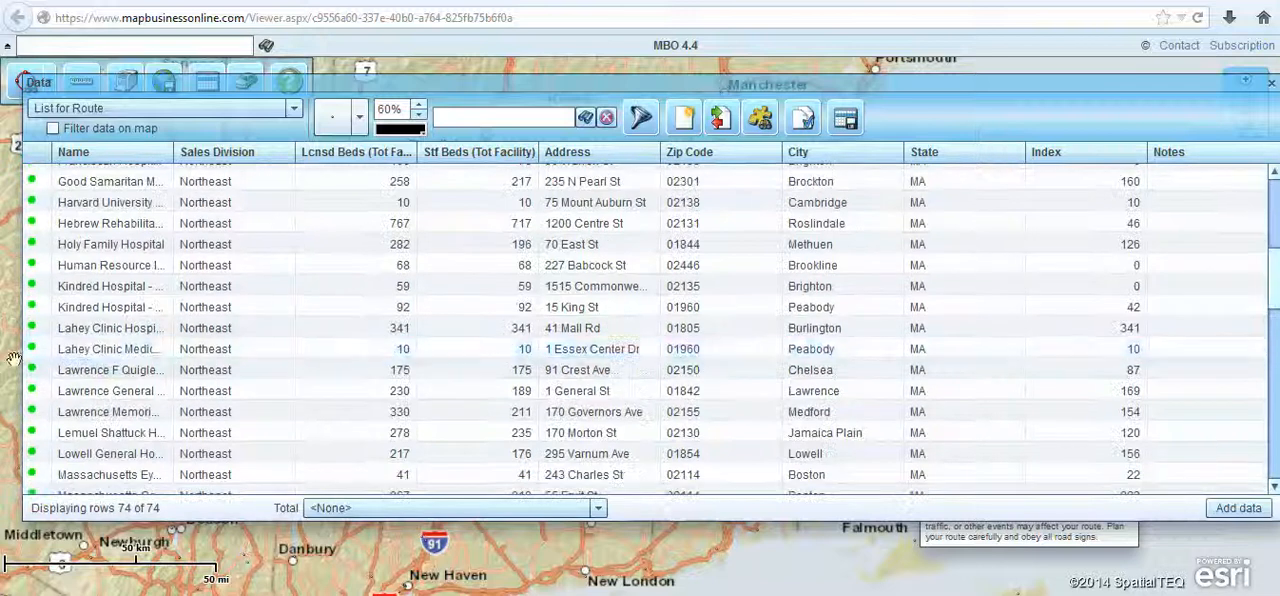
left_click(162, 348)
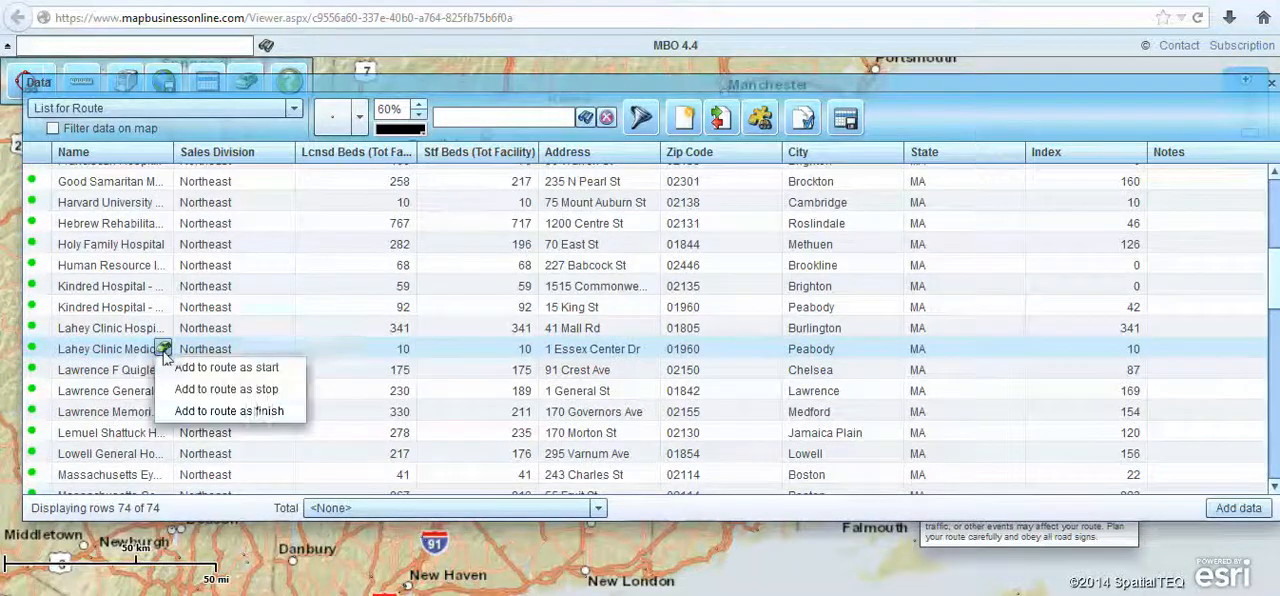
left_click(244, 400)
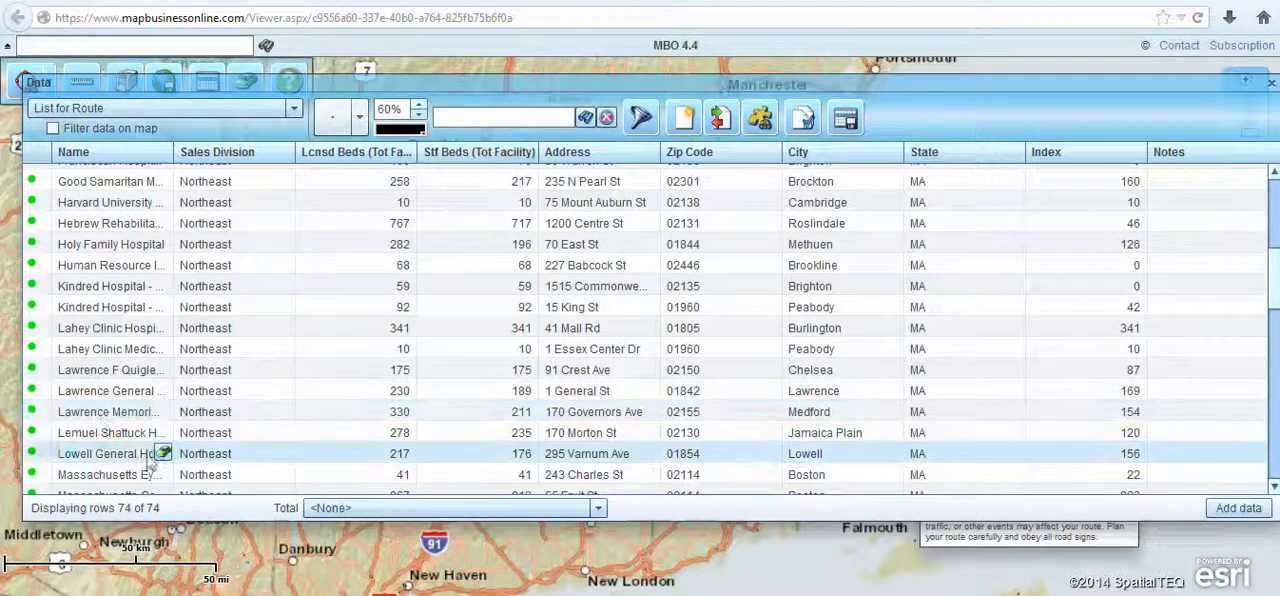
left_click(162, 453)
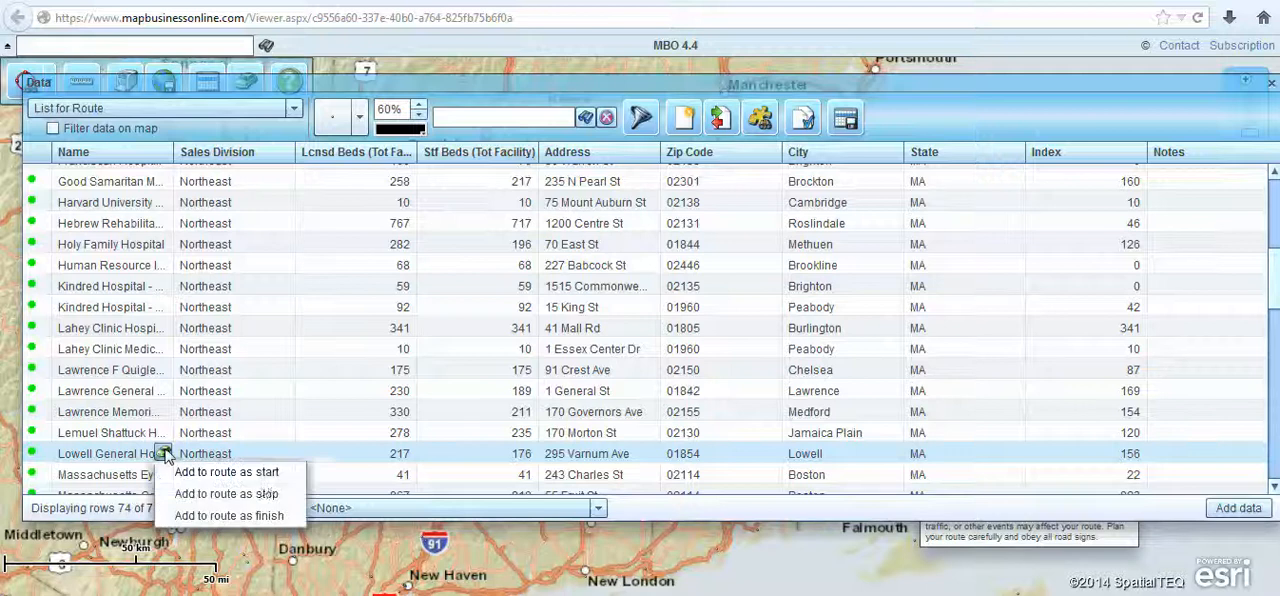
left_click(268, 516)
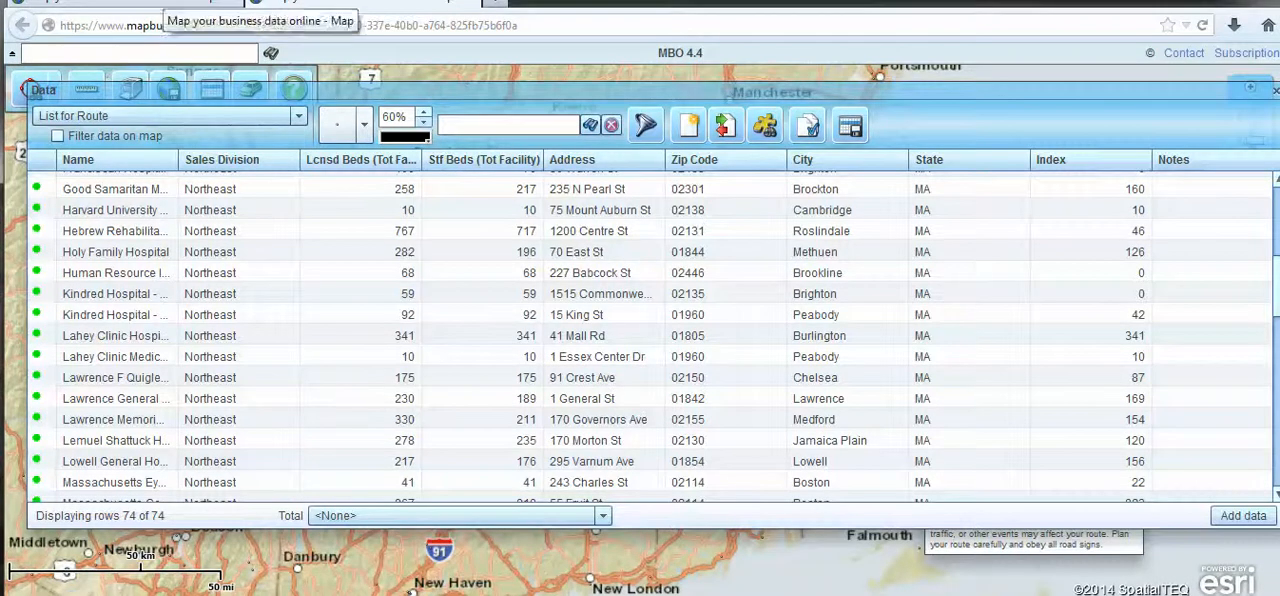
- Add Lawrence General Hospital in Lawrence to the route as a stop
left_click(150, 3)
left_click(365, 3)
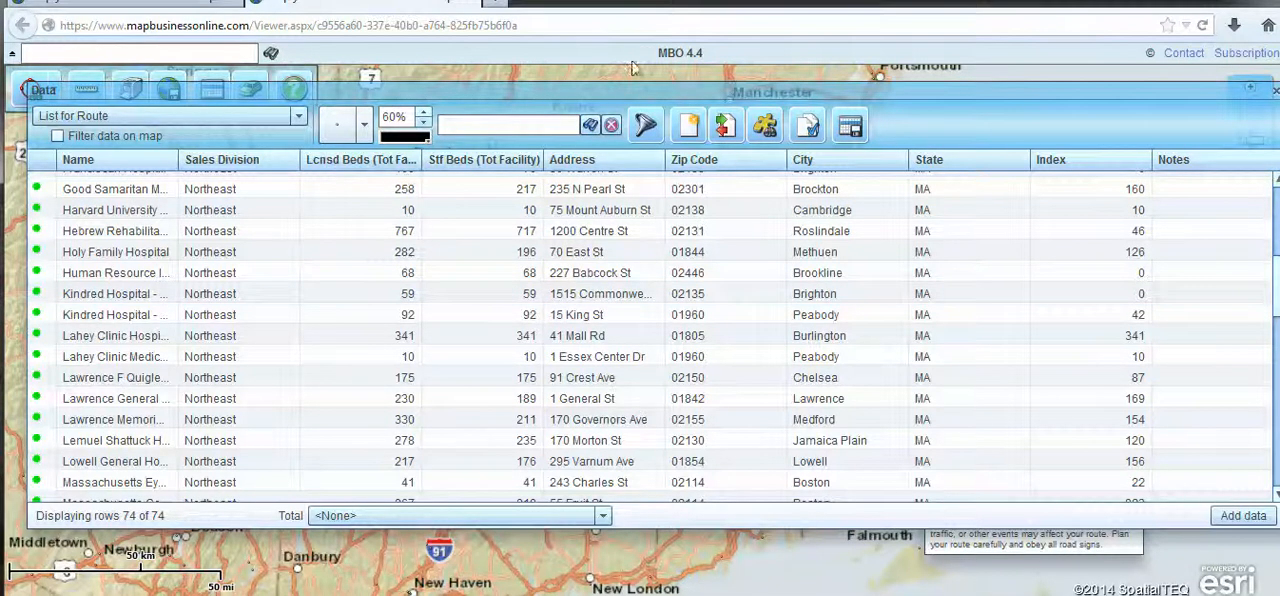
left_click(170, 398)
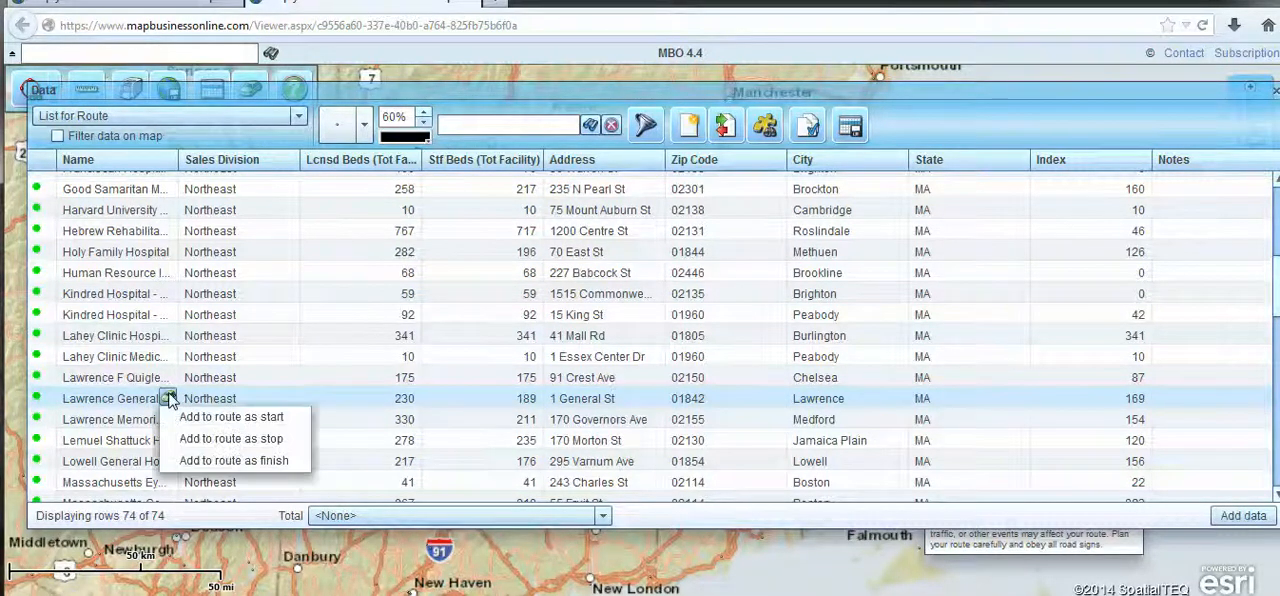
left_click(262, 440)
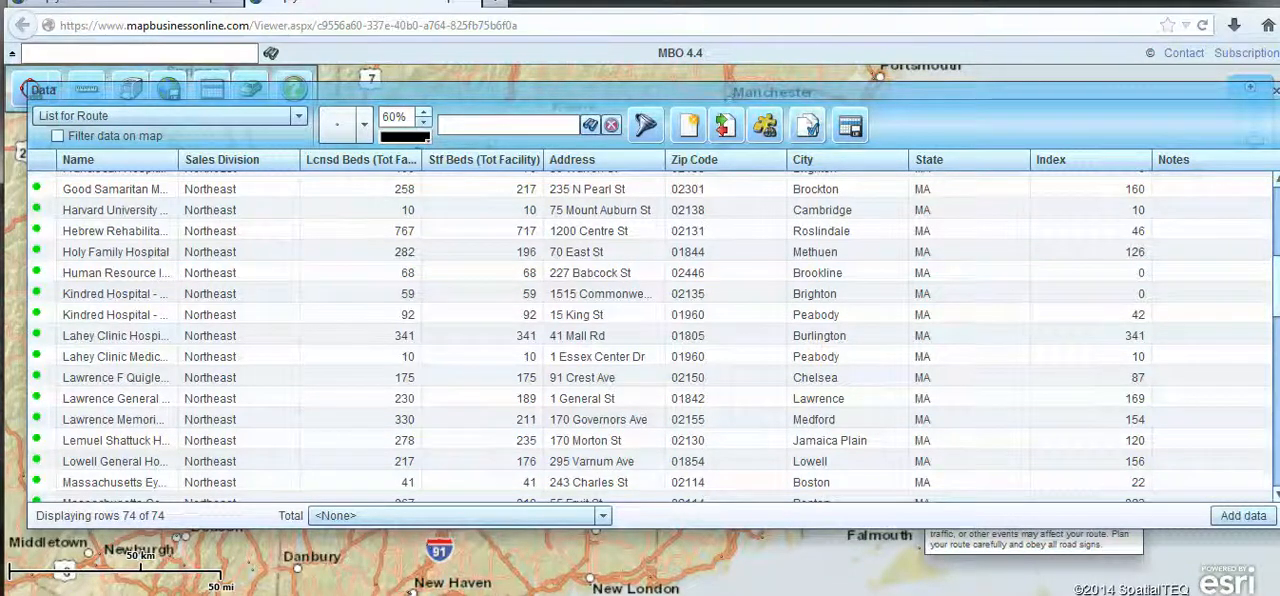
- Close the data table and the search circle's settings to uncover the map
left_click_drag(433, 93, 430, 128)
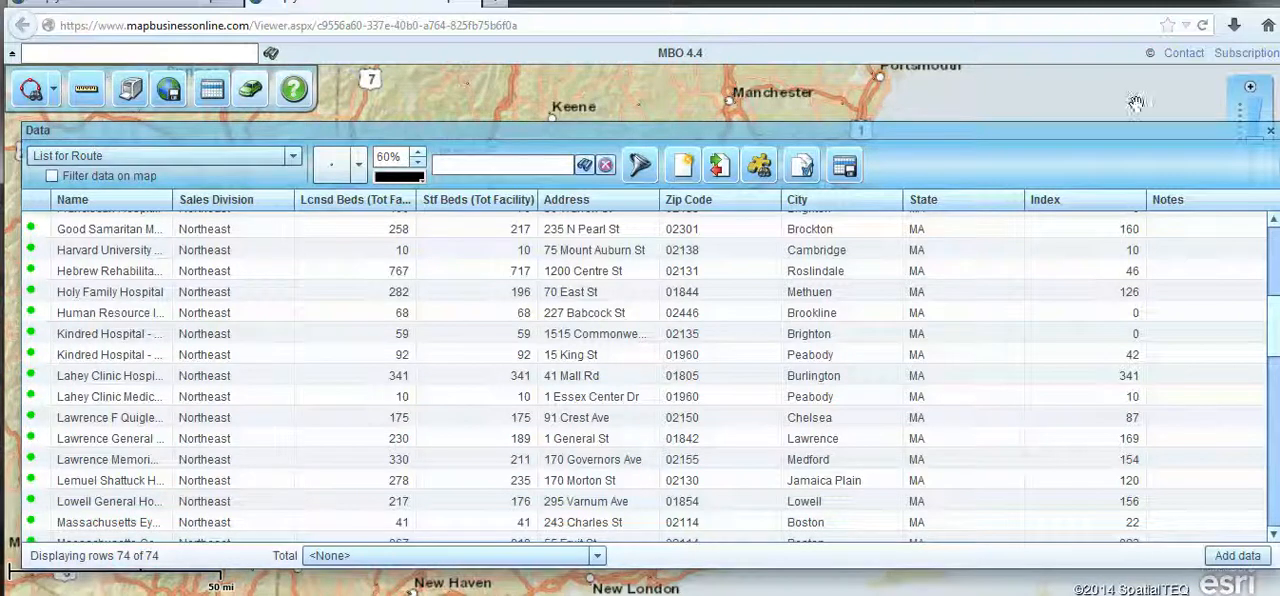
left_click(1266, 135)
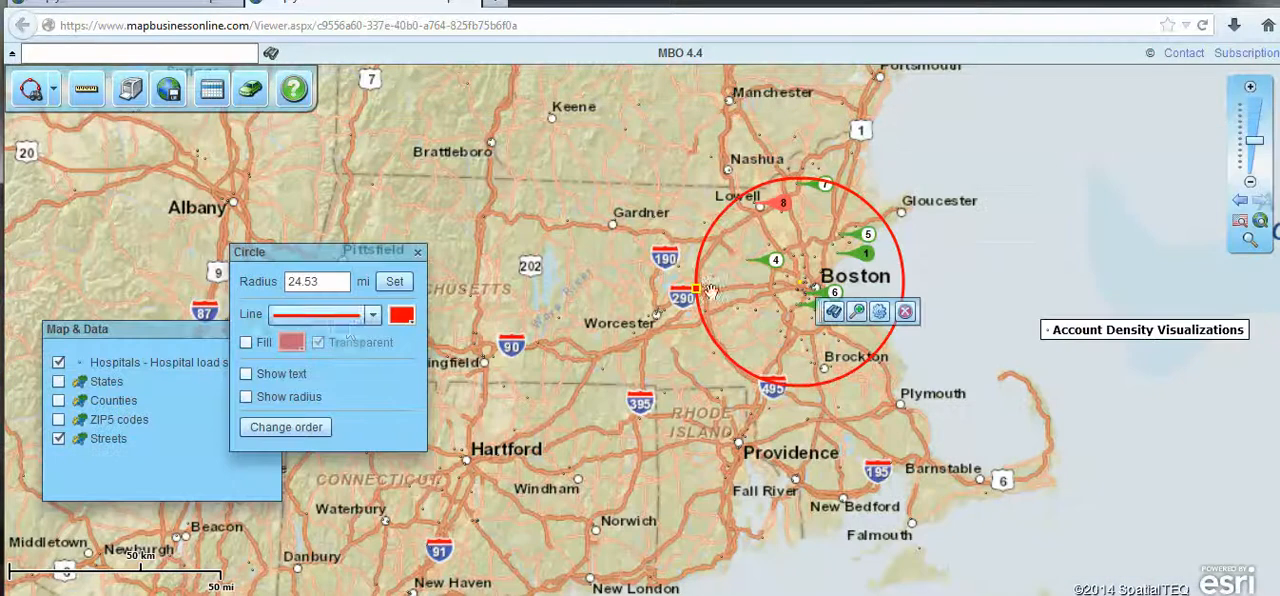
left_click(418, 247)
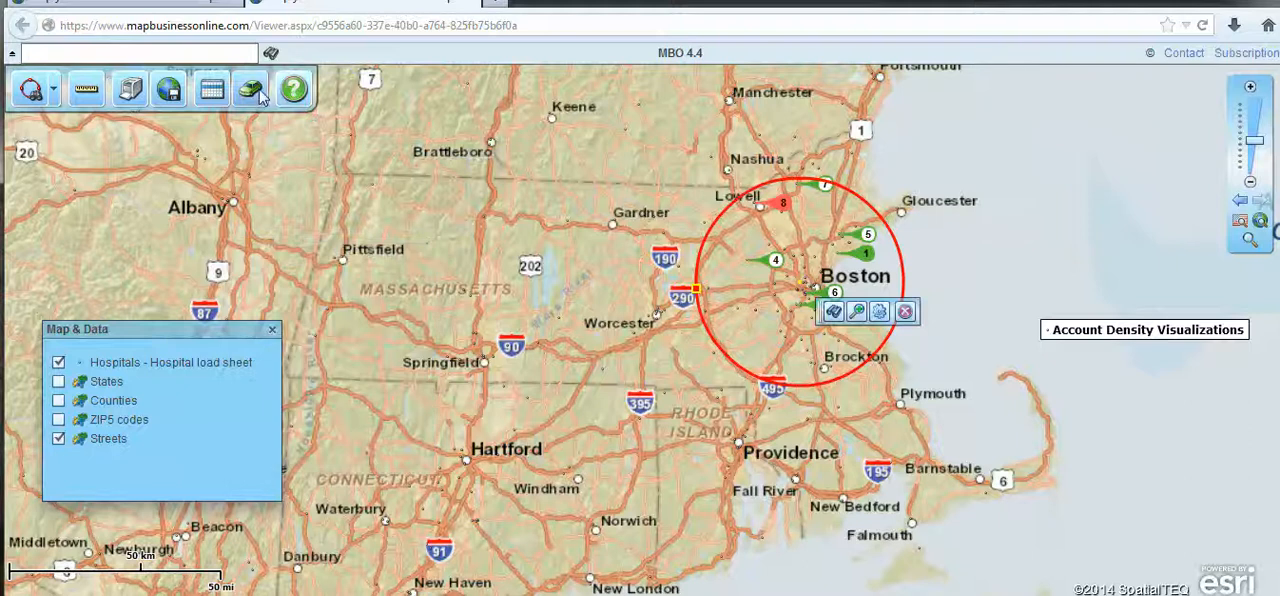
- Open the route window, move it away from the Boston circle and enlarge it to list the stops
left_click(250, 89)
left_click_drag(1012, 393, 720, 287)
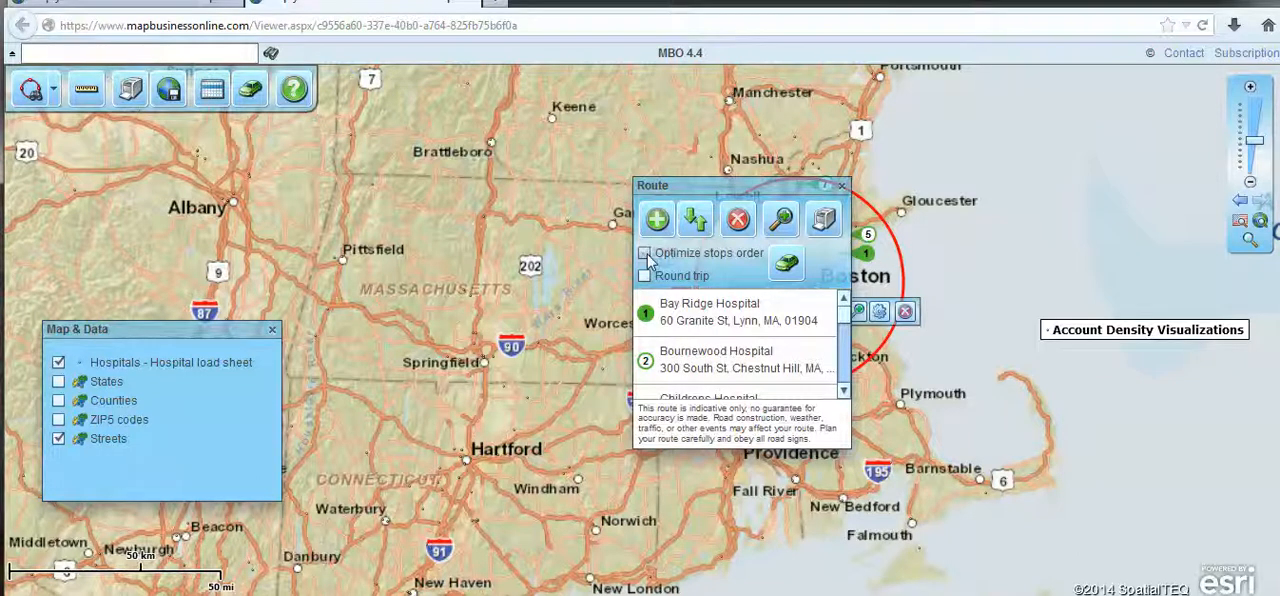
left_click_drag(690, 191, 538, 118)
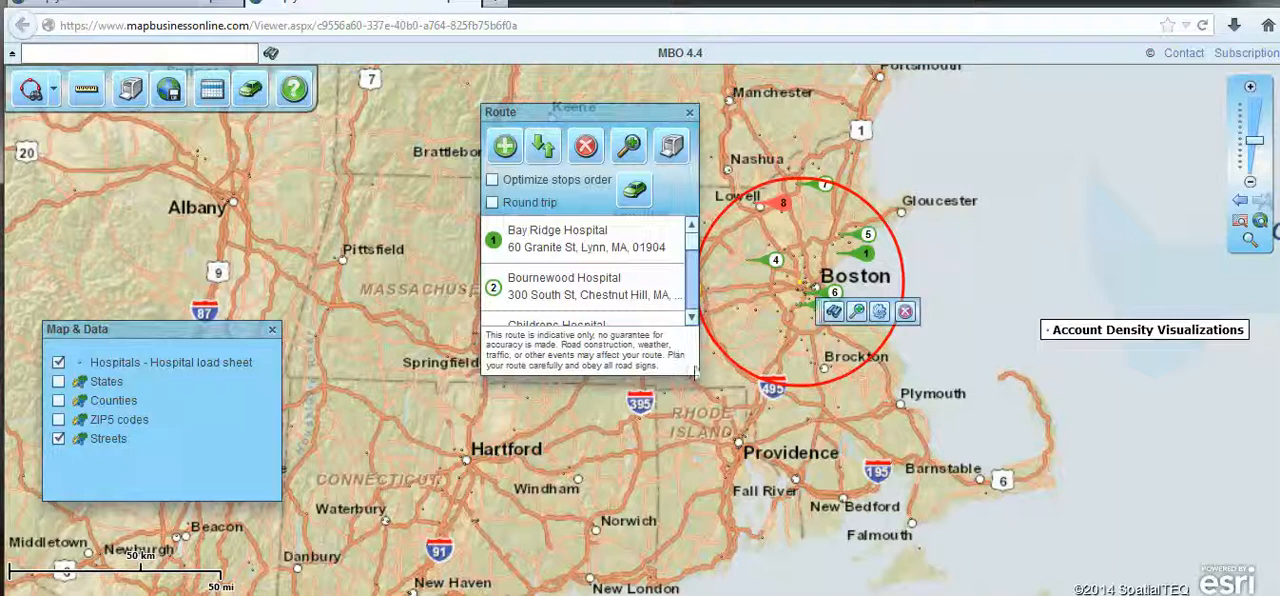
left_click_drag(692, 368, 1066, 564)
left_click_drag(600, 350, 613, 258)
- Add an unnamed stop at a street address in Rockport, MA, with a comma between the town and the state
left_click(505, 147)
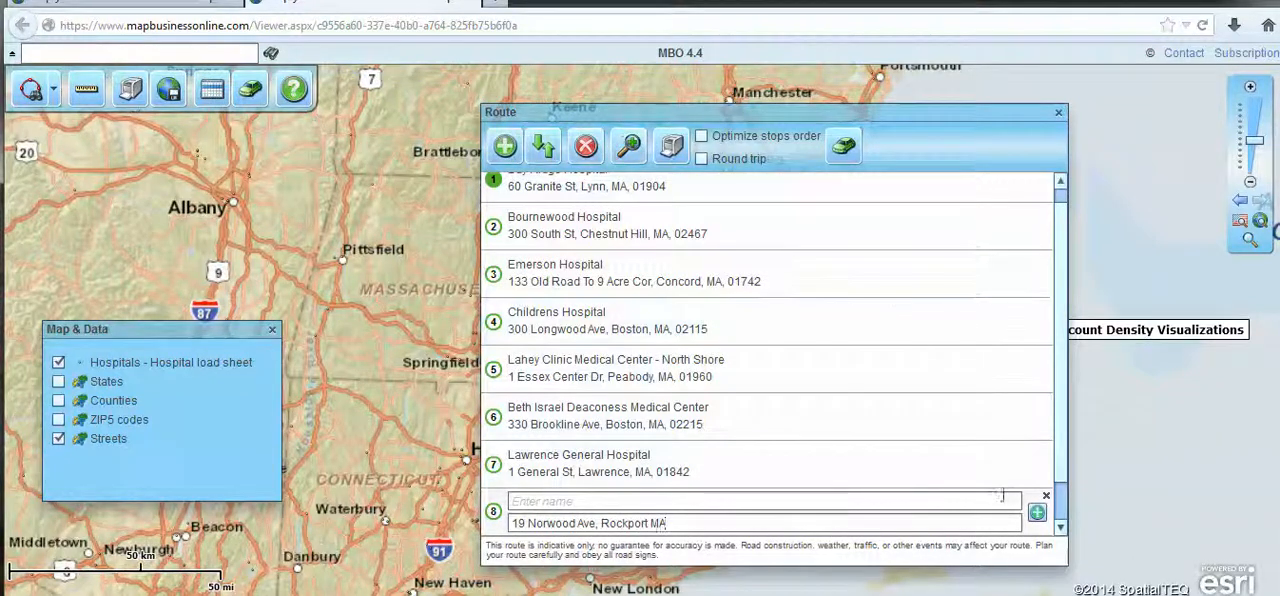
left_click(1037, 514)
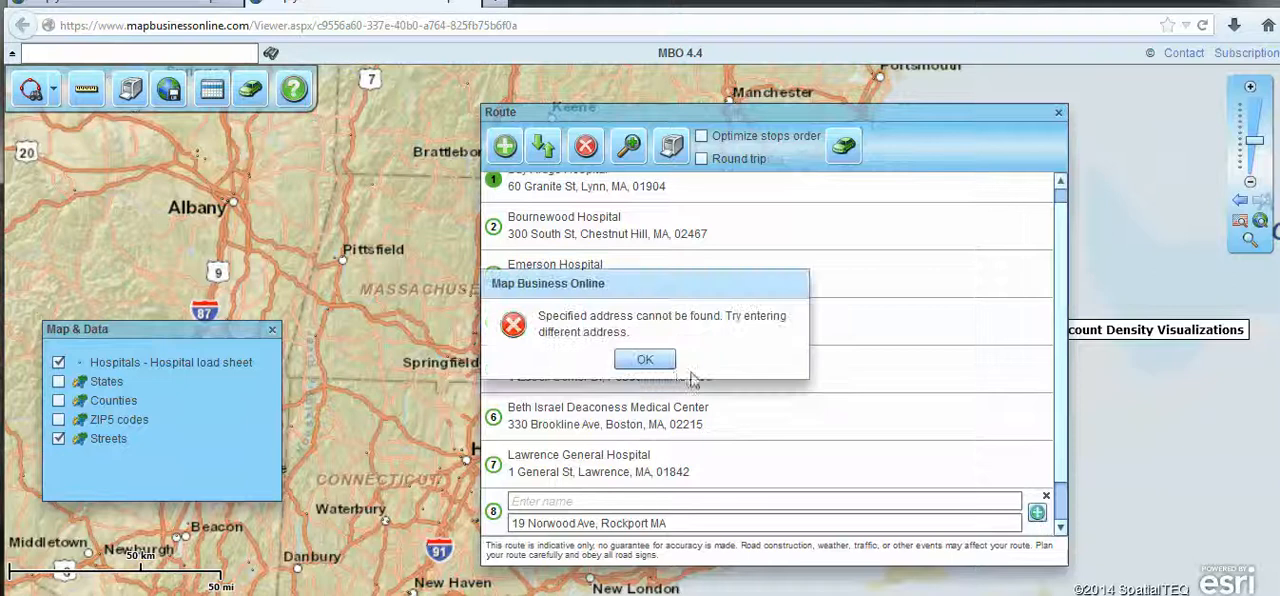
left_click(645, 359)
left_click(648, 522)
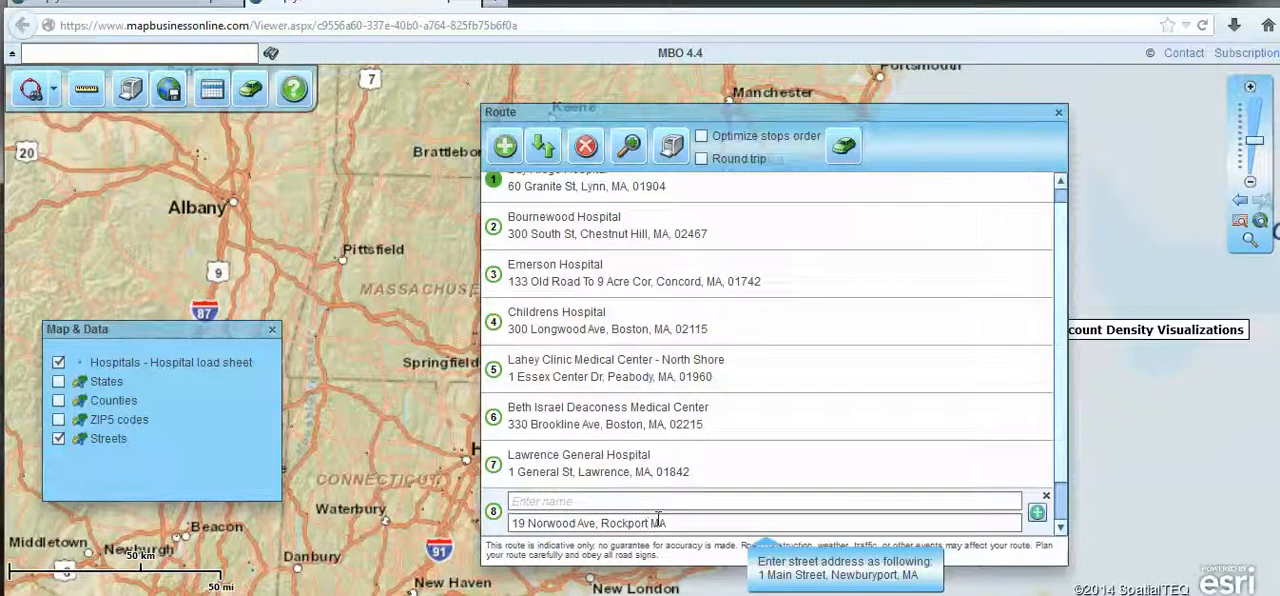
type(",")
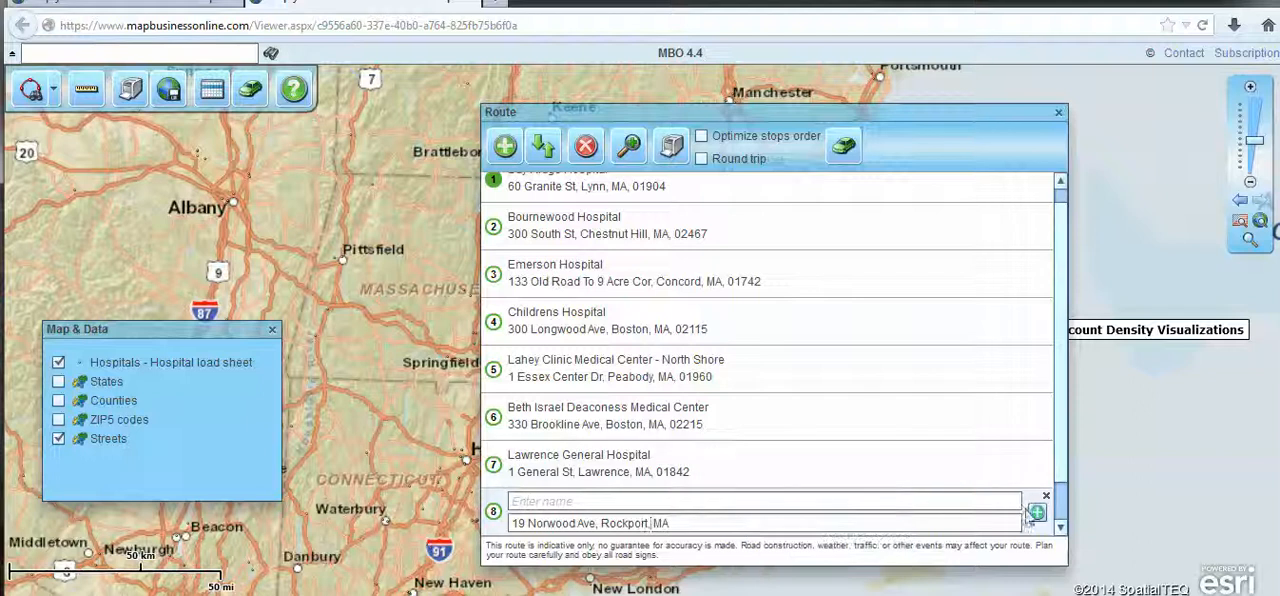
left_click(1037, 514)
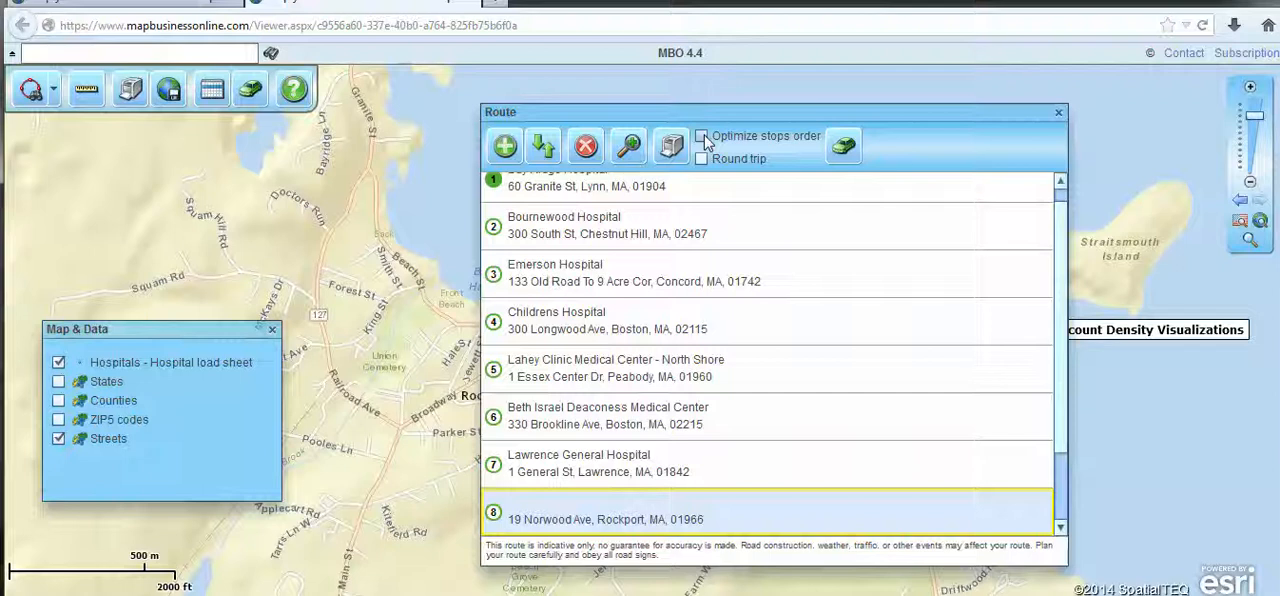
- Enable stop order optimization and calculate the driving route
left_click(702, 137)
left_click(845, 146)
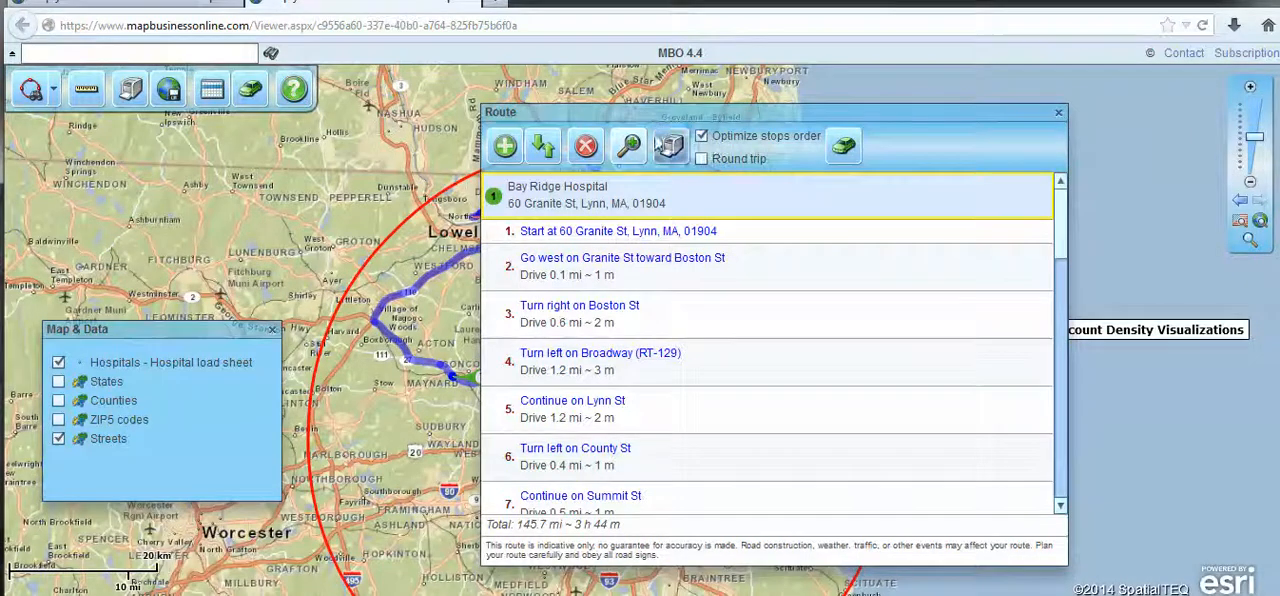
- Review the reordered stops in the route directions and move the window aside to inspect the route on the map
left_click_drag(1061, 238, 1042, 436)
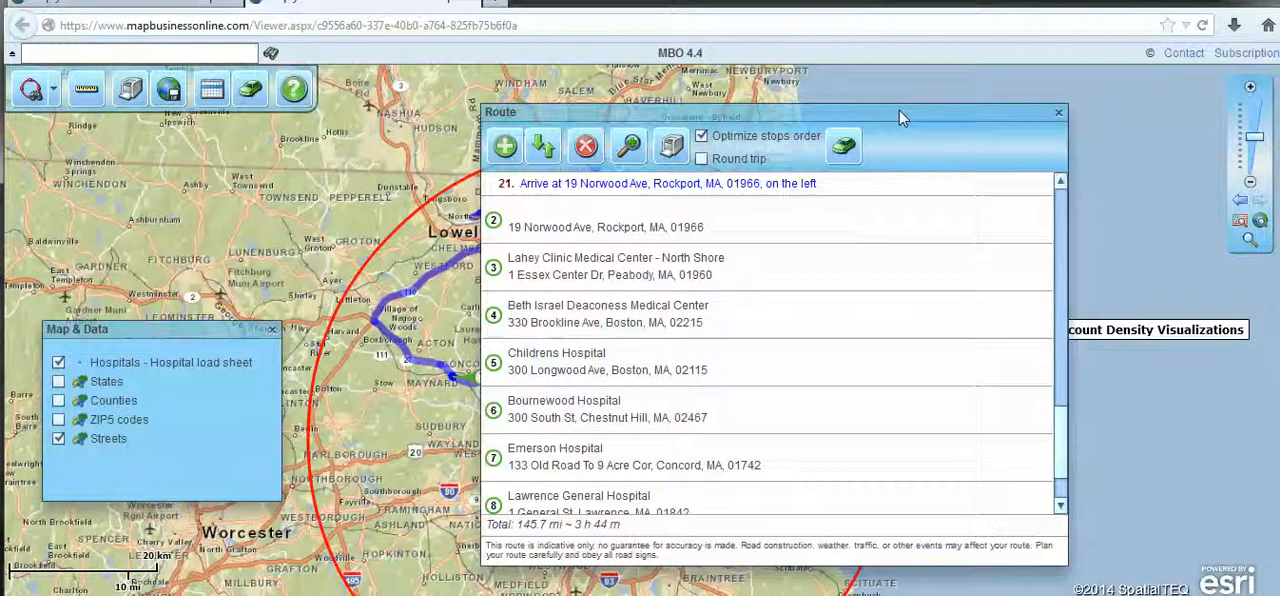
left_click_drag(898, 110, 229, 109)
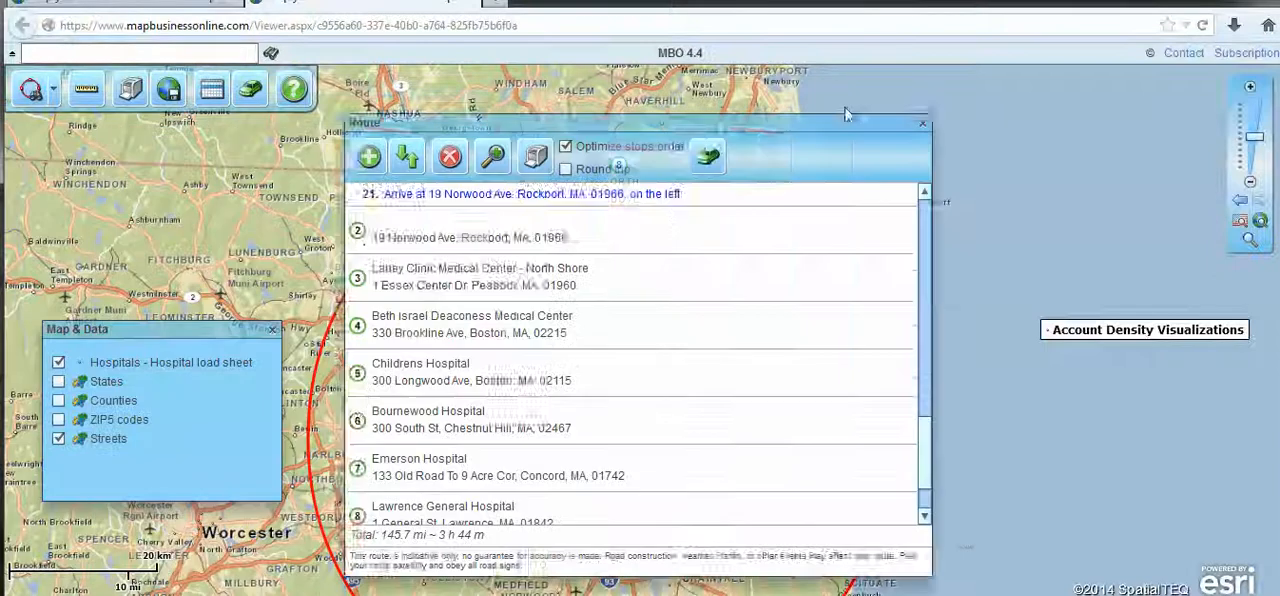
left_click_drag(845, 115, 1118, 118)
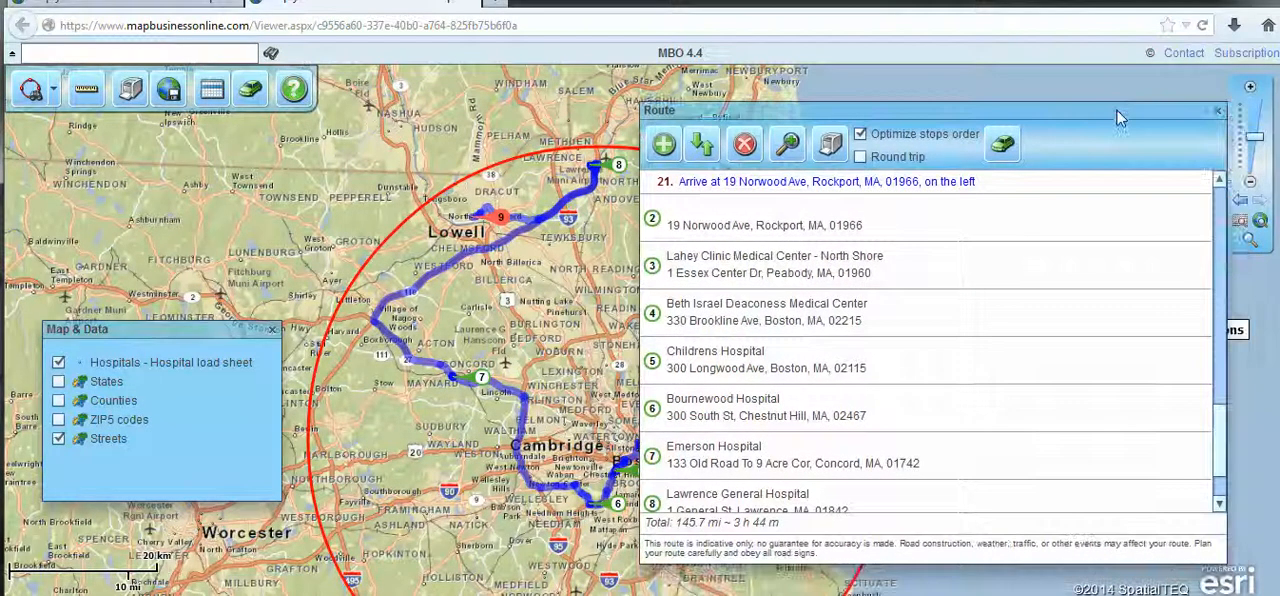